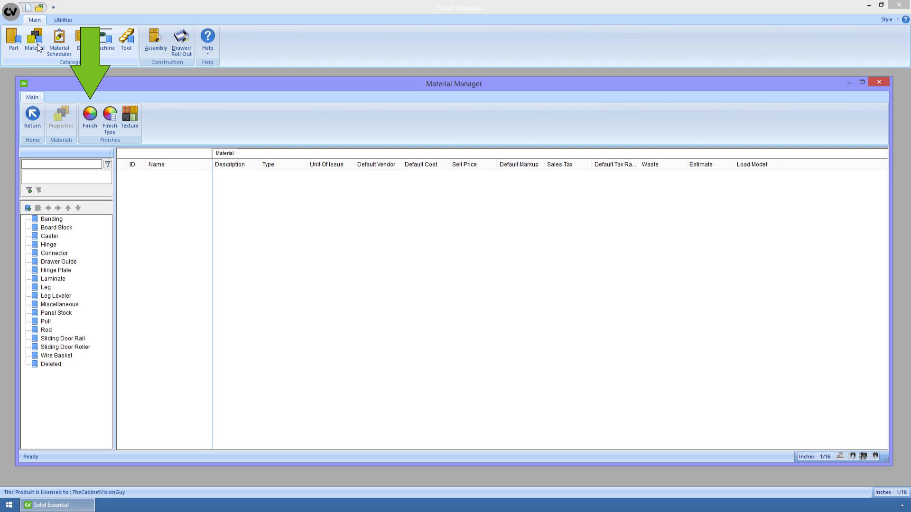
Open the material finishes and select the Alder - Very Light finish
left_click(93, 117)
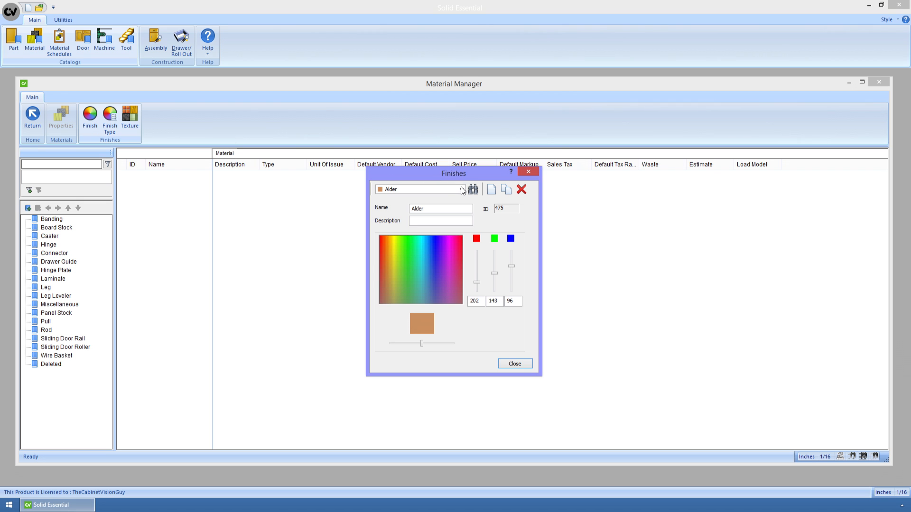
left_click(462, 190)
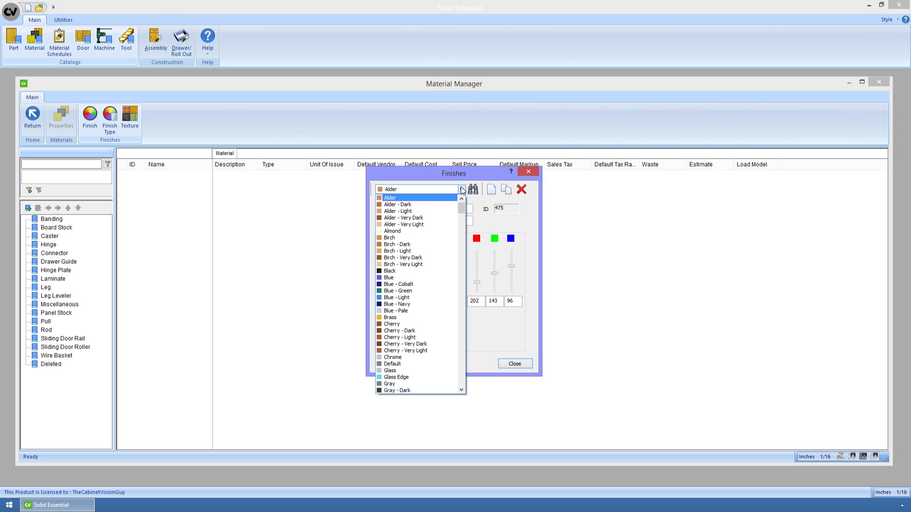
left_click(444, 227)
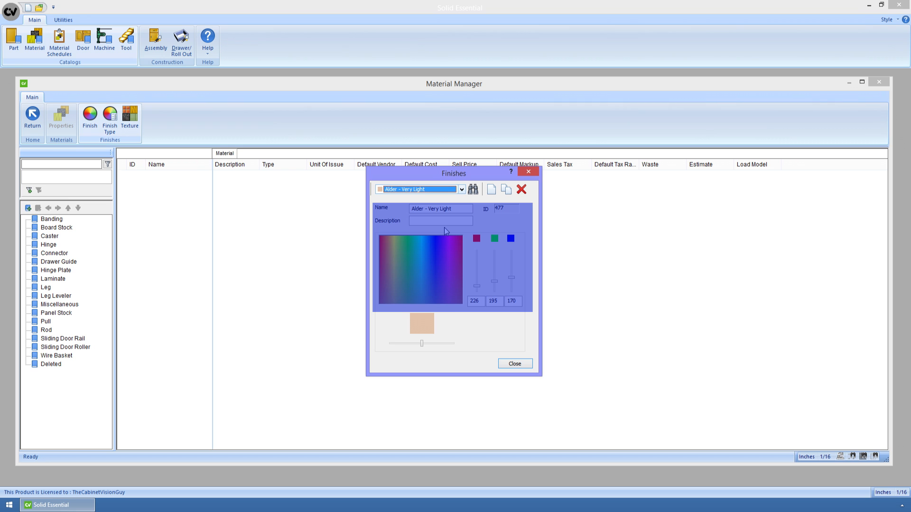
Search the finishes for Maple and load that finish
left_click(472, 190)
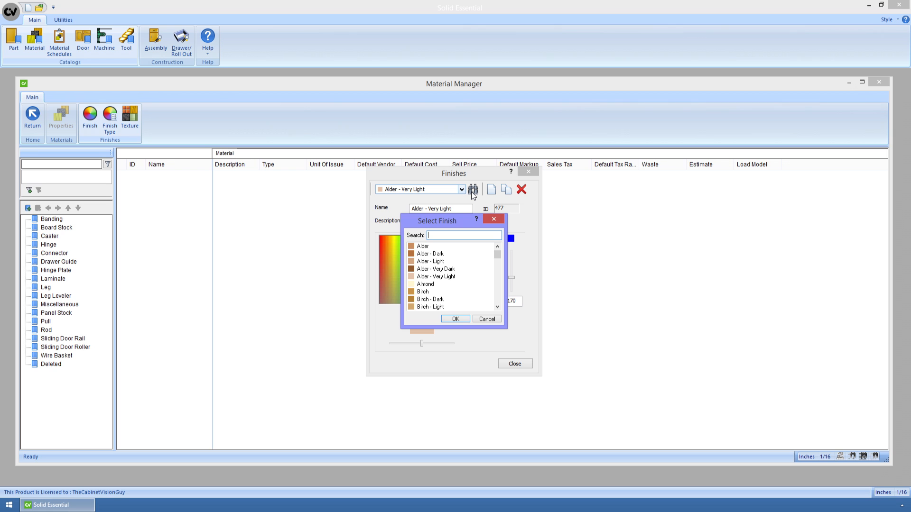
left_click(447, 235)
type("Maple")
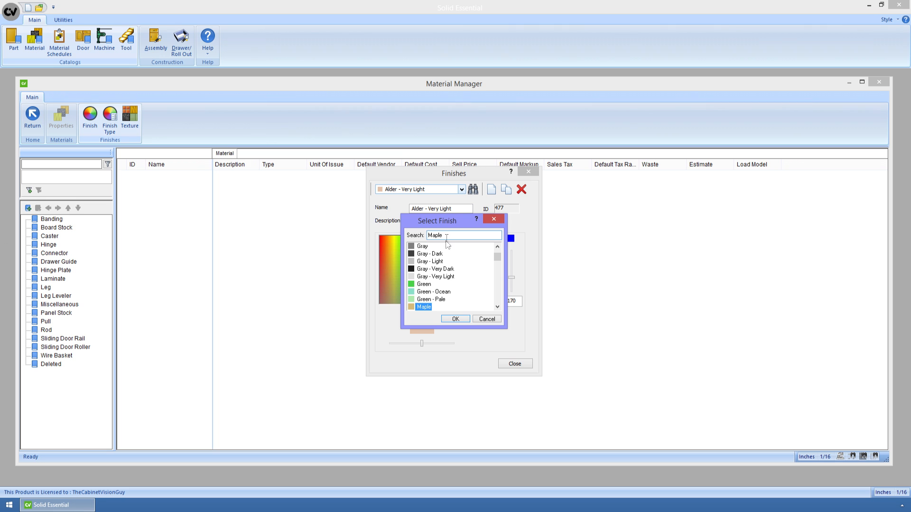
left_click(465, 319)
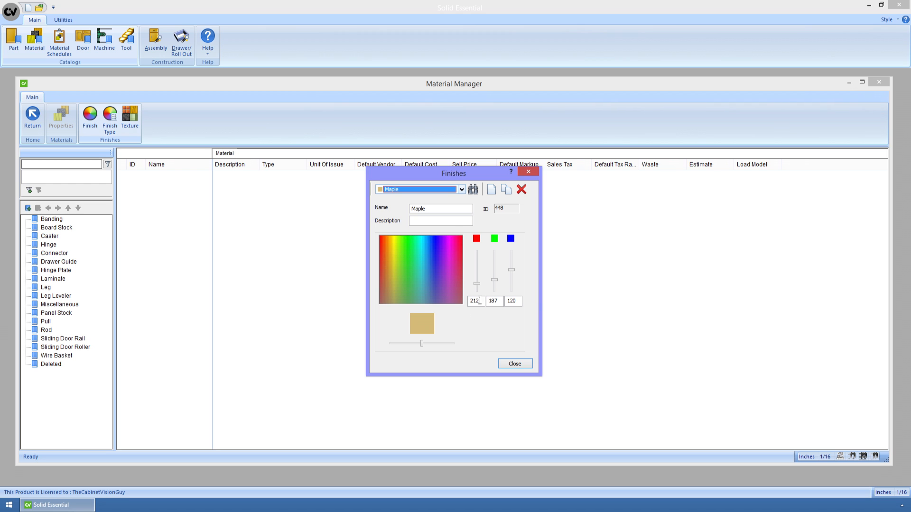
Duplicate the Maple finish and delete the copy
left_click(506, 190)
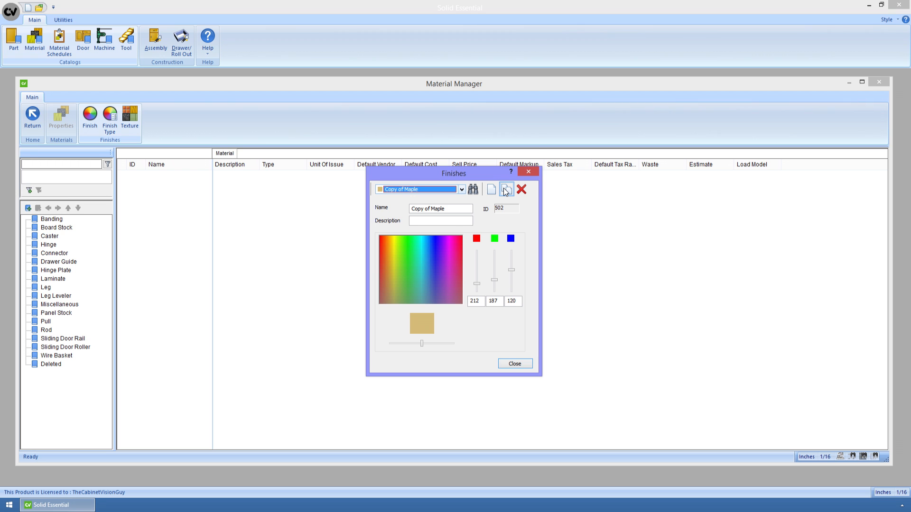
left_click(521, 189)
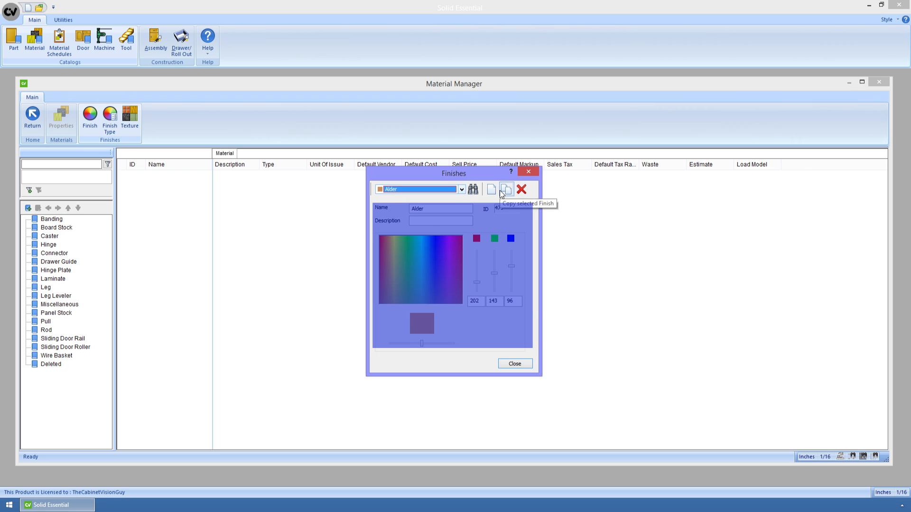
Duplicate the Alder finish and adjust the copy's colour values and brightness to a green shade
left_click(501, 192)
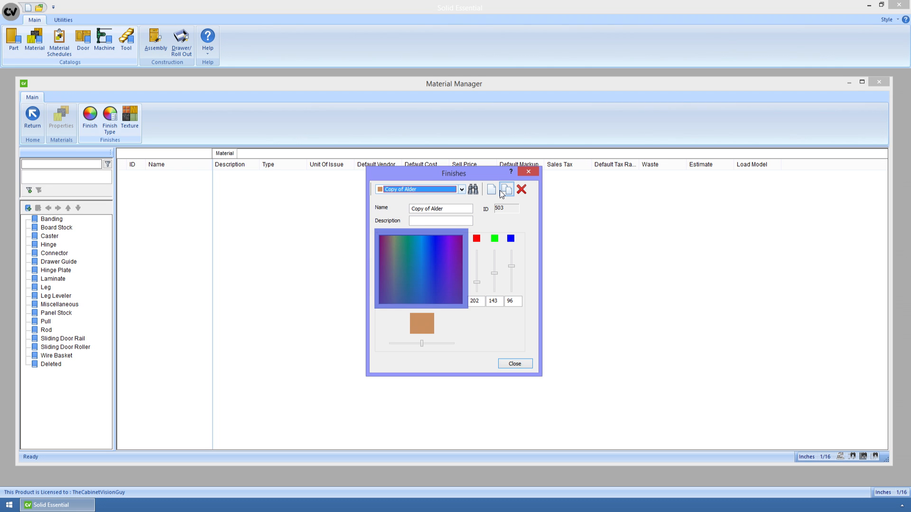
left_click(431, 260)
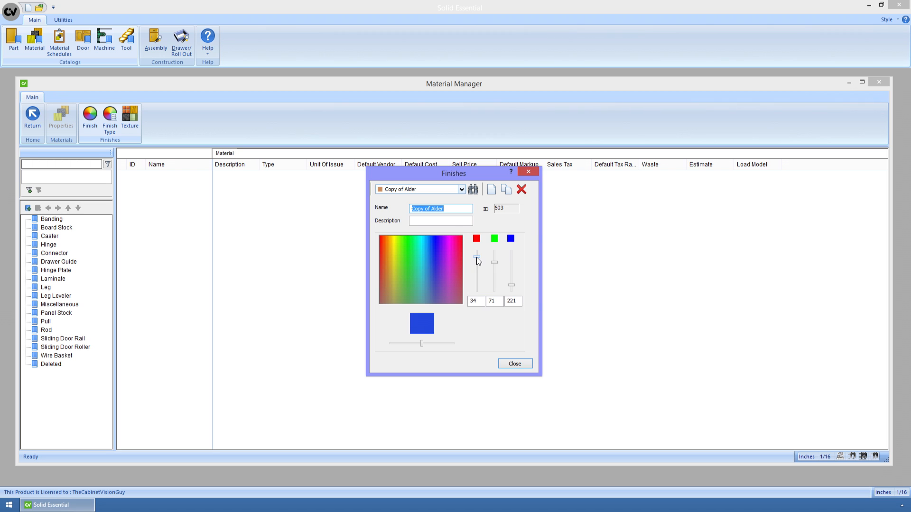
left_click_drag(477, 257, 512, 261)
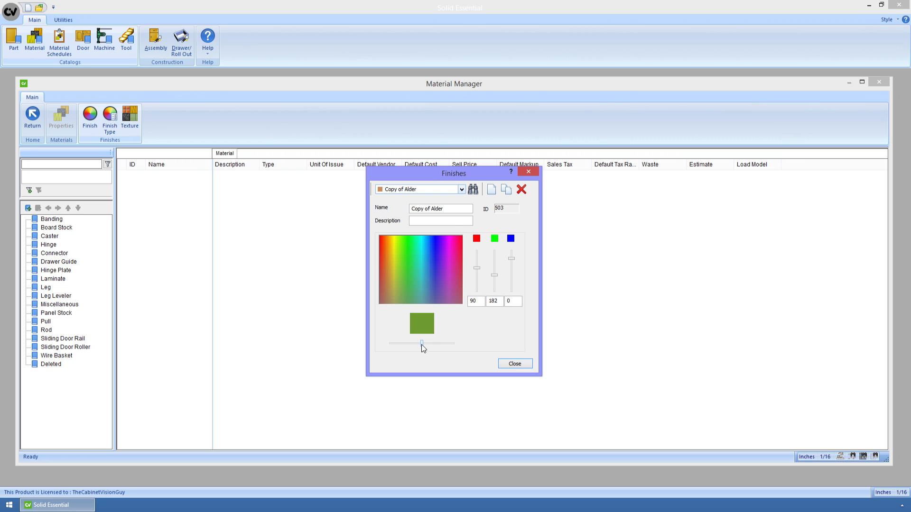
mouse_move(422, 345)
left_mouse_down()
mouse_move(437, 345)
mouse_move(406, 347)
mouse_move(420, 344)
left_mouse_up()
Switch to the Glass finish without saving the Alder copy's colour changes, and close the finishes
left_click(461, 190)
left_click(446, 211)
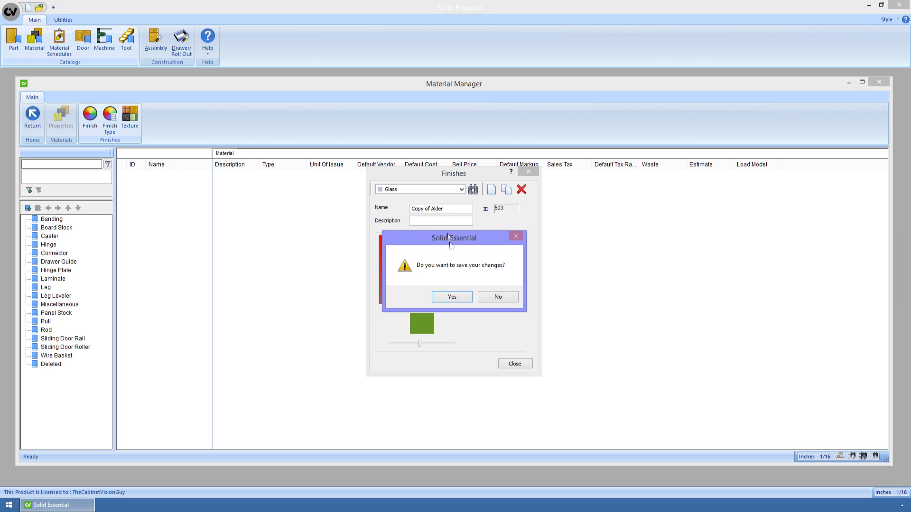
left_click(494, 296)
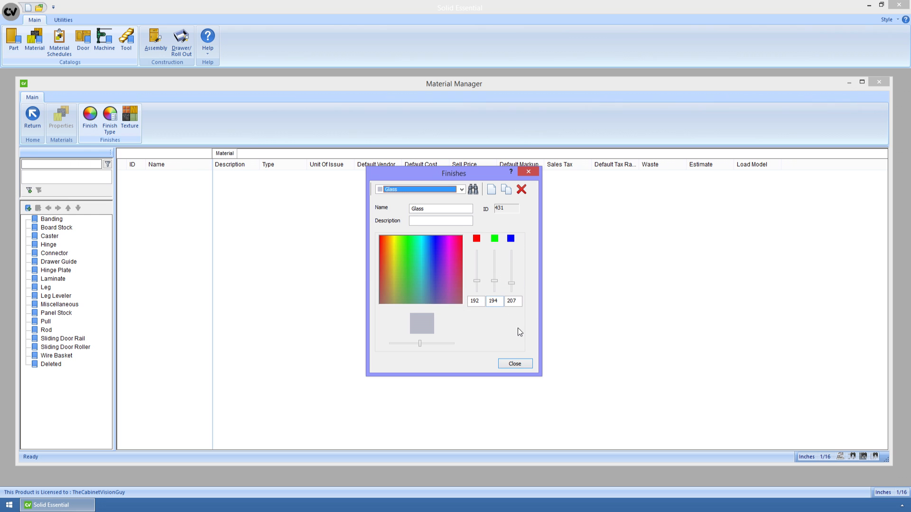
left_click(513, 365)
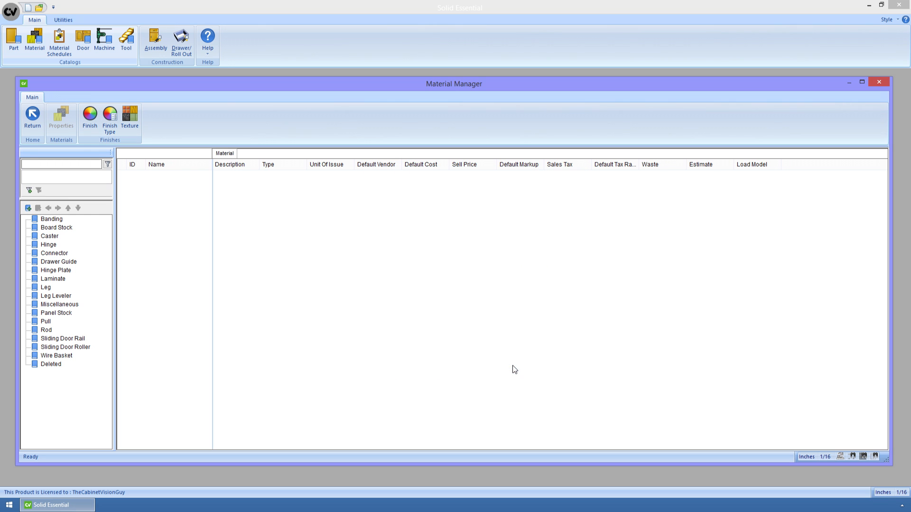
Open the finish types and duplicate the Stone - Gloss finish type
left_click(104, 122)
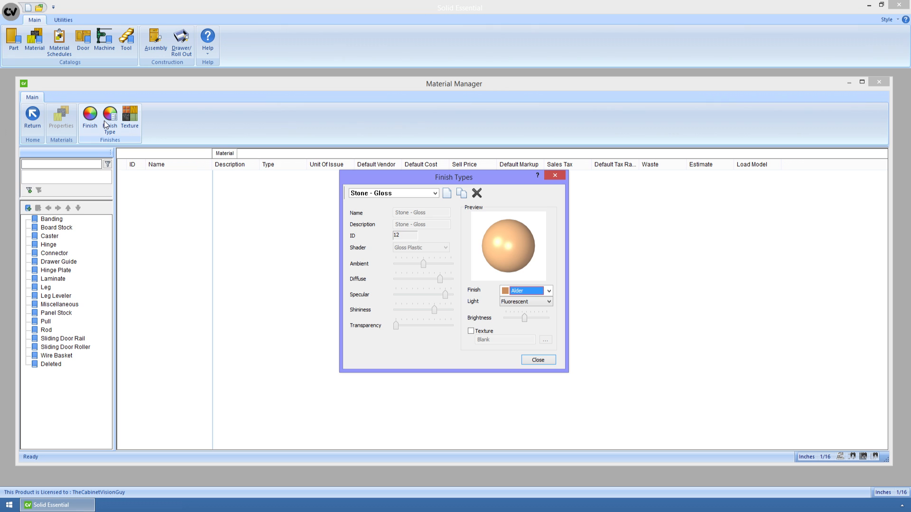
left_click(434, 194)
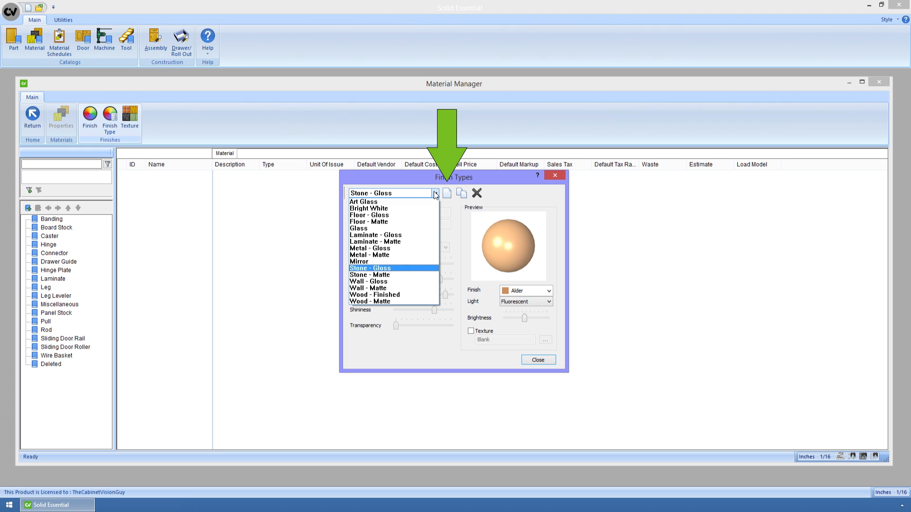
left_click(435, 193)
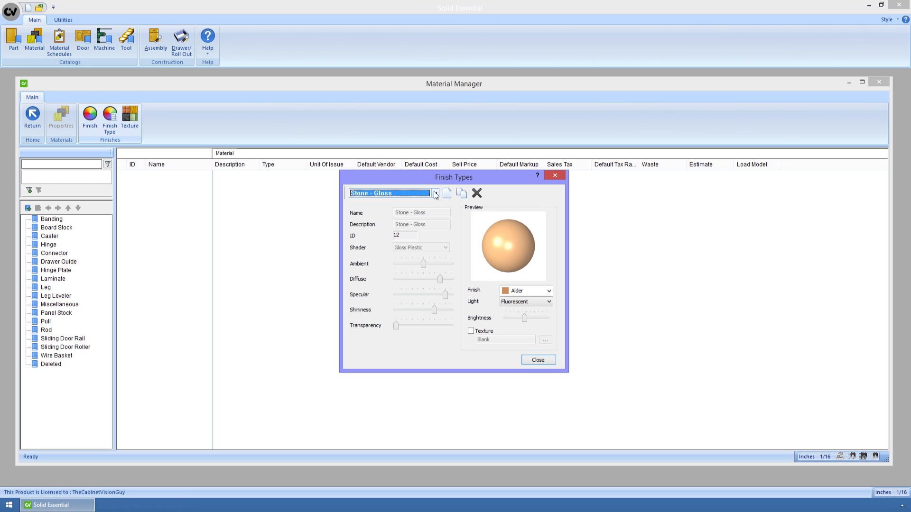
left_click(463, 193)
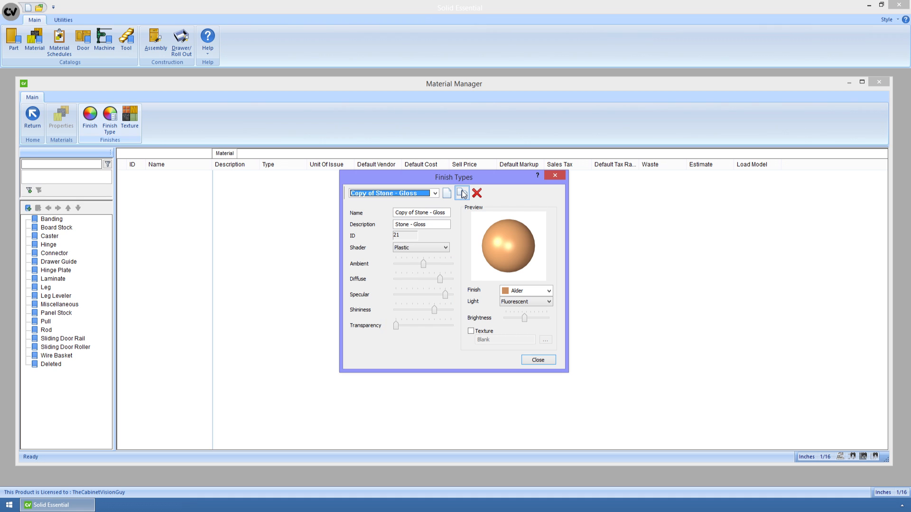
Try a lower ambient level and higher transparency on the Stone - Gloss copy, discarding the changes and closing the finish types
left_click(409, 263)
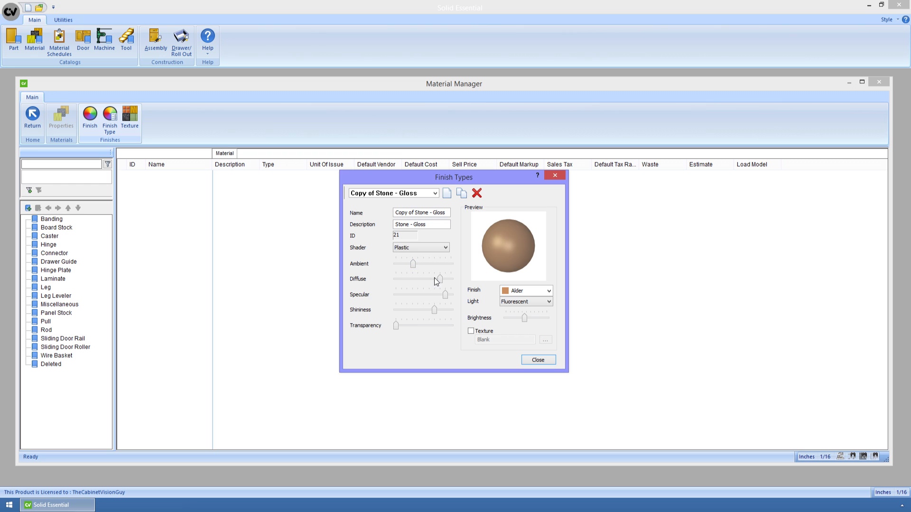
left_click_drag(434, 278, 418, 326)
left_click(434, 193)
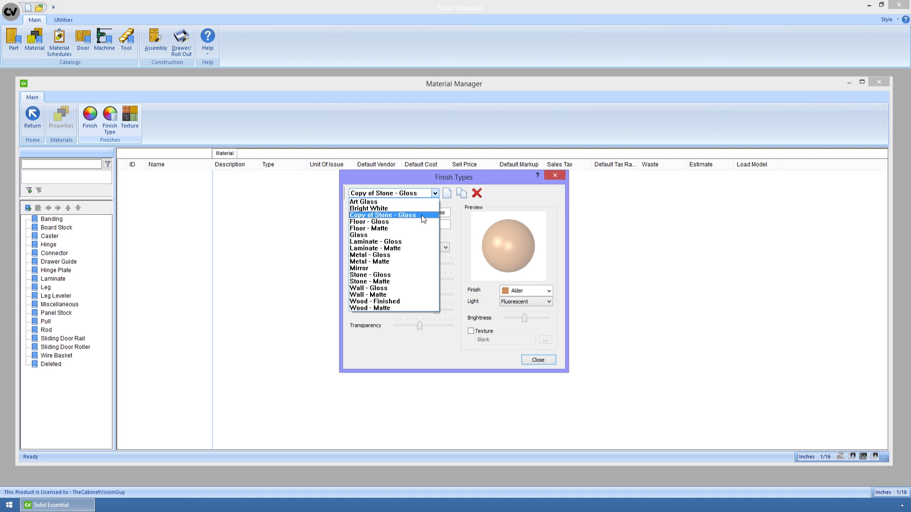
left_click(421, 215)
left_click(496, 297)
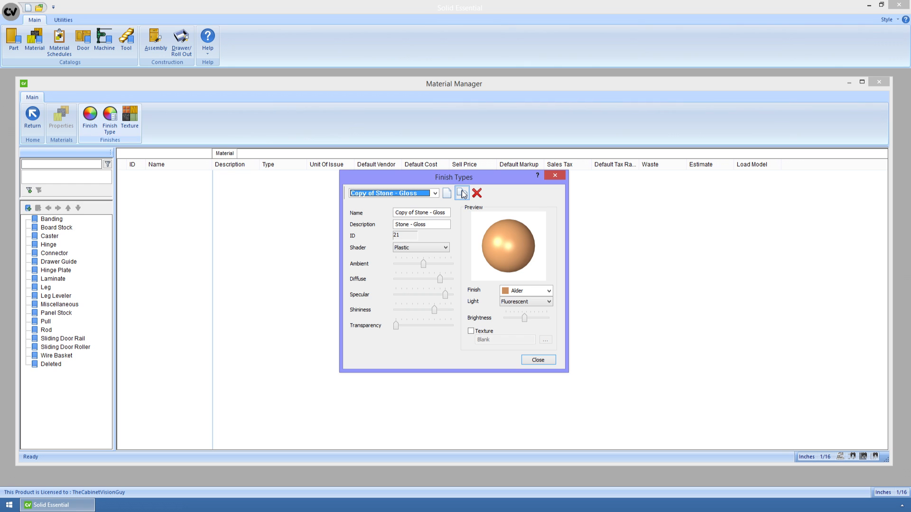
left_click(549, 363)
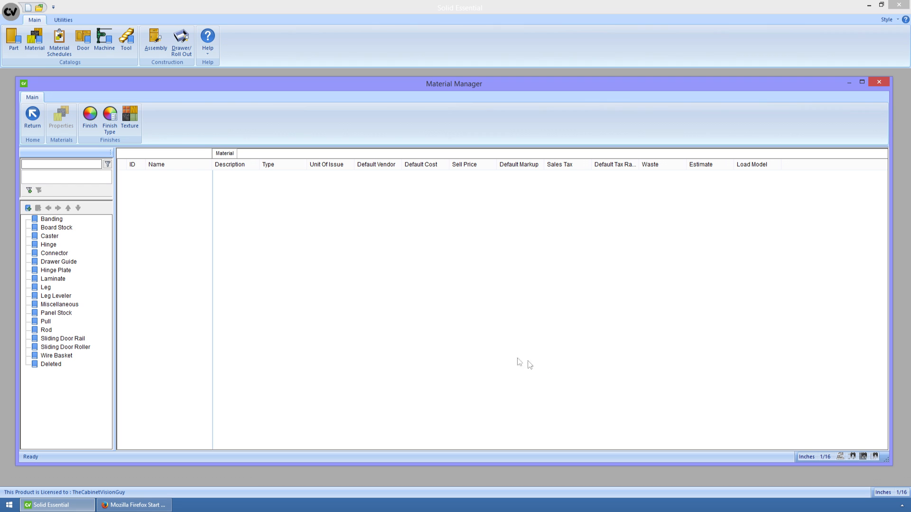
Open the texture library and browse the Miscellaneous, Wood and Counter Tops categories
left_click(134, 124)
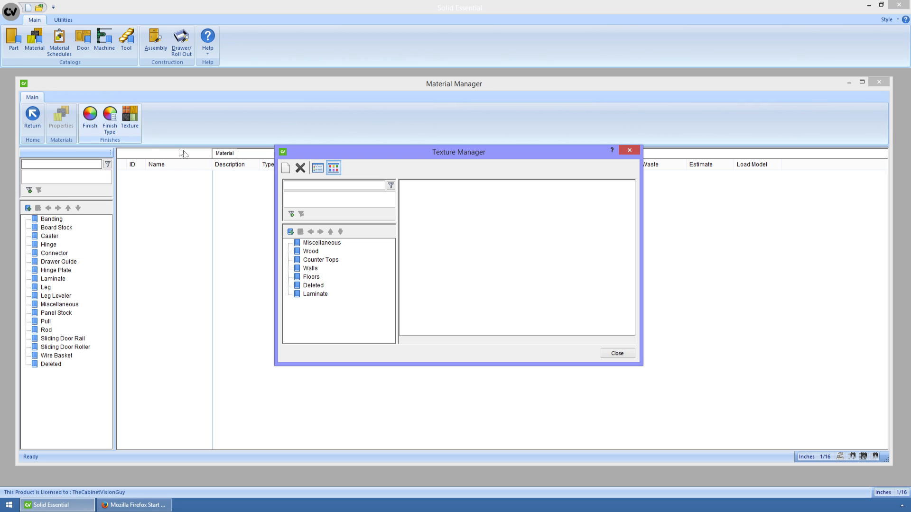
left_click(313, 243)
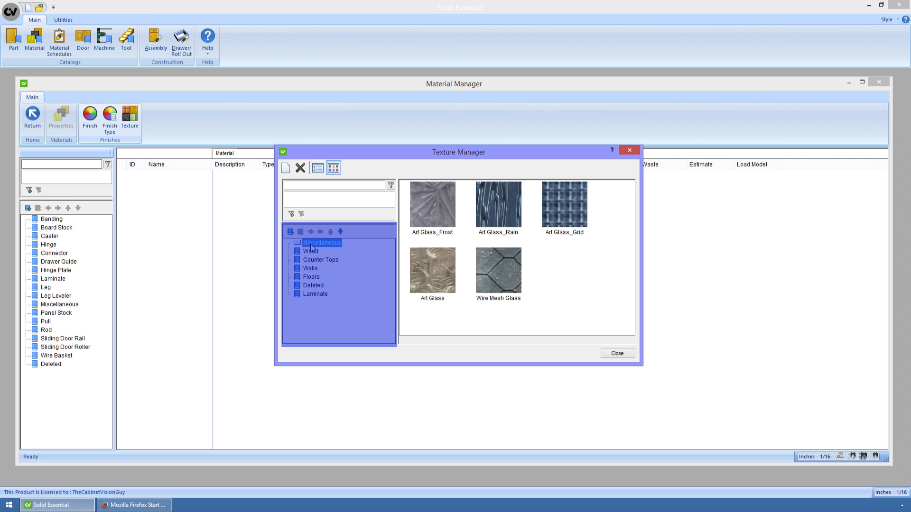
left_click(311, 252)
left_click(310, 260)
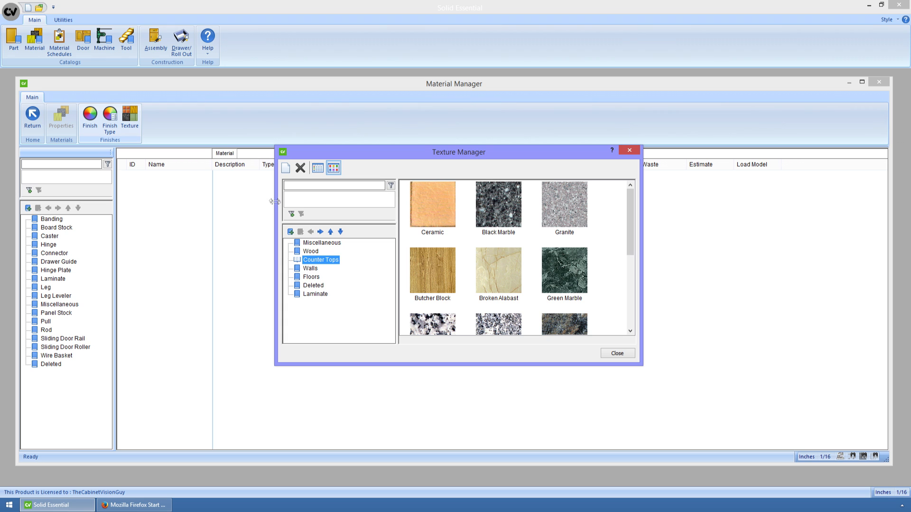
Start importing a new texture into Counter Tops using the image FloorBlack on White.bmp
left_click(286, 168)
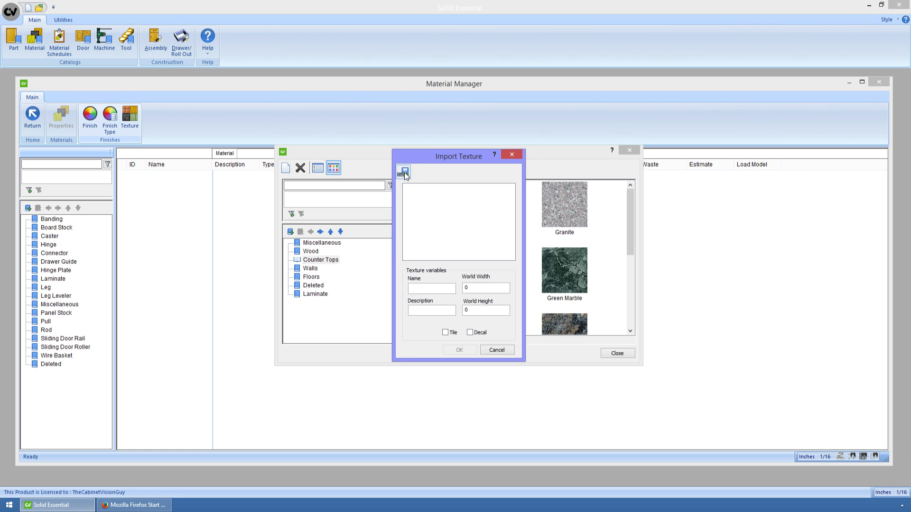
left_click(405, 172)
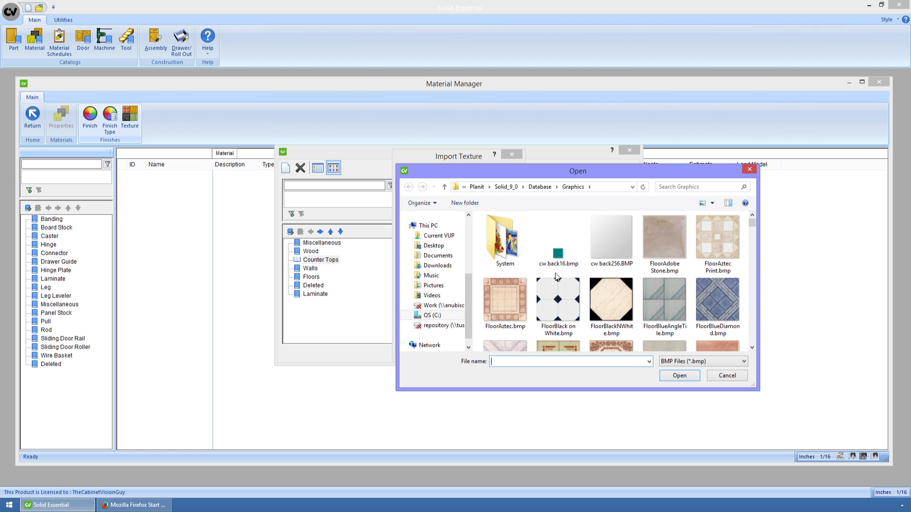
double_click(555, 287)
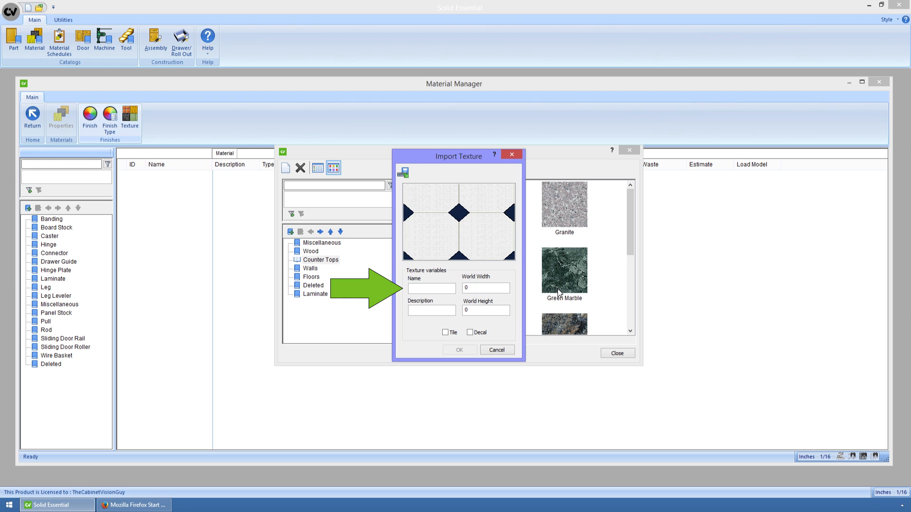
Name the imported texture My Texture, set its world width and height to 12, and save it with Tile and Decal enabled
left_click(443, 291)
type("My Texture")
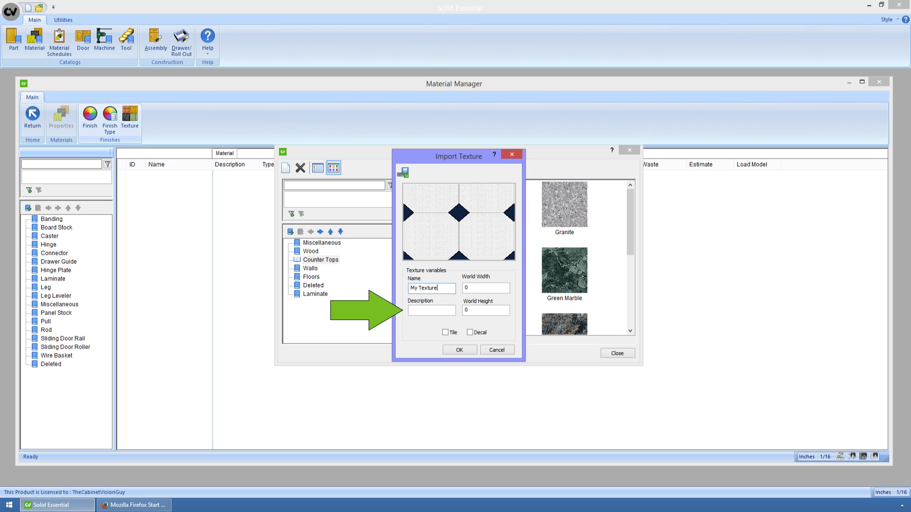
left_click(479, 290)
type("12")
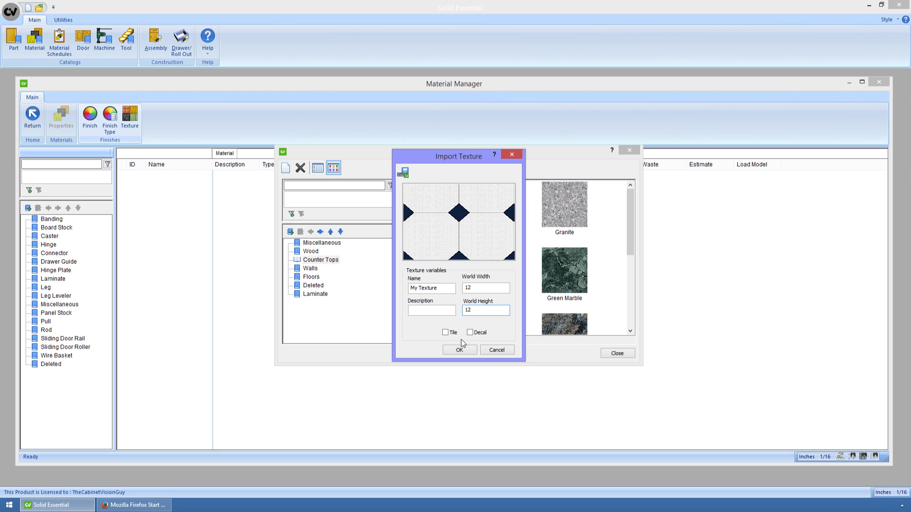
left_click(445, 333)
left_click(461, 350)
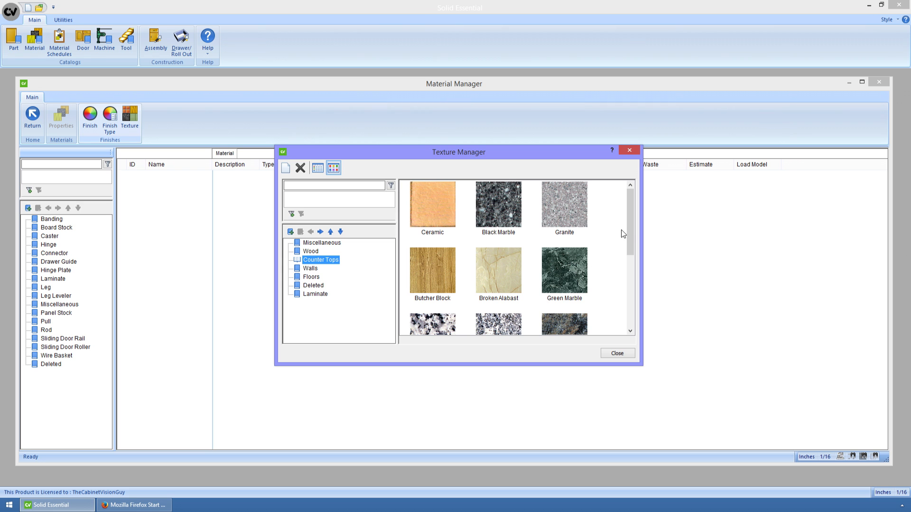
Move My Texture from the Counter Tops category to the Floors category
left_click_drag(627, 225, 625, 319)
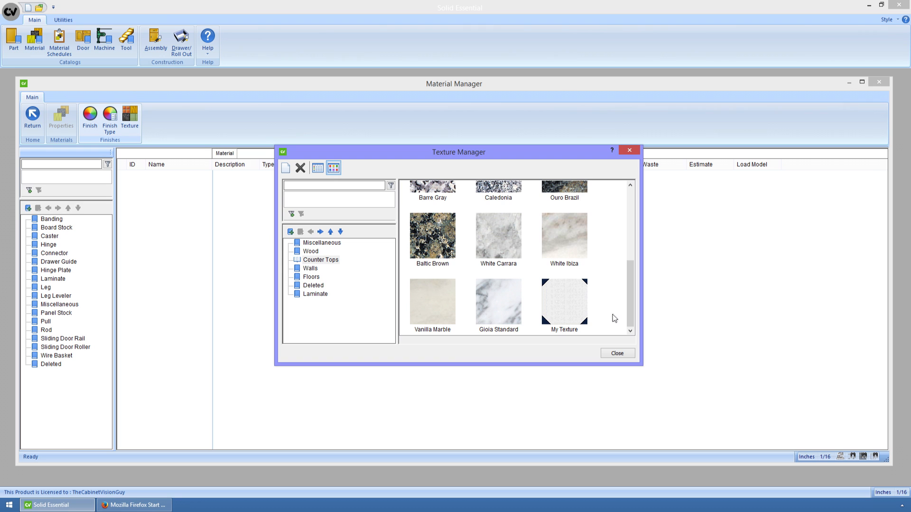
left_click_drag(552, 301, 306, 280)
Find My Texture in the Floors category and open its properties for editing
left_click(308, 278)
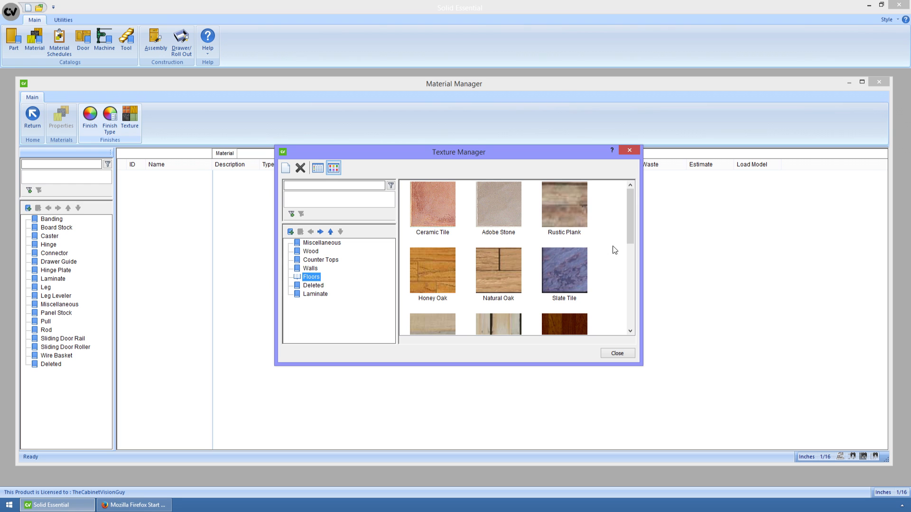
left_click_drag(630, 223, 621, 318)
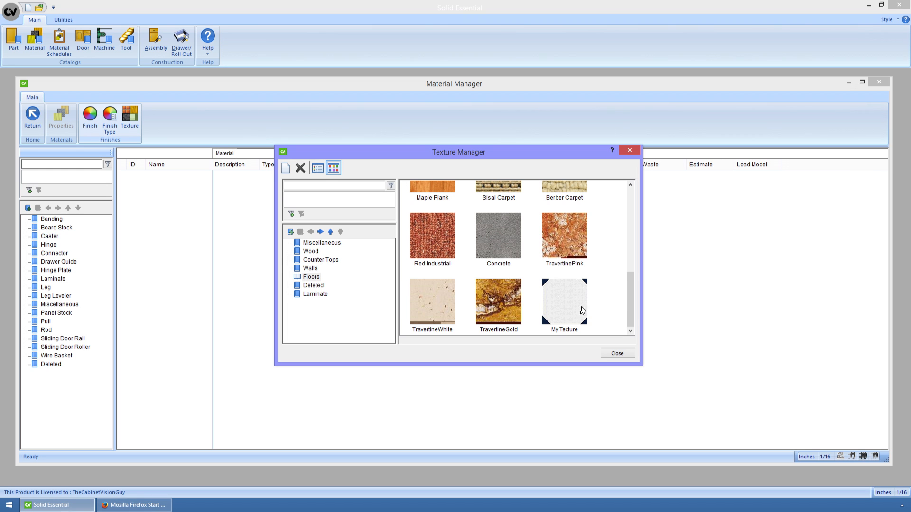
left_click(574, 308)
double_click(574, 307)
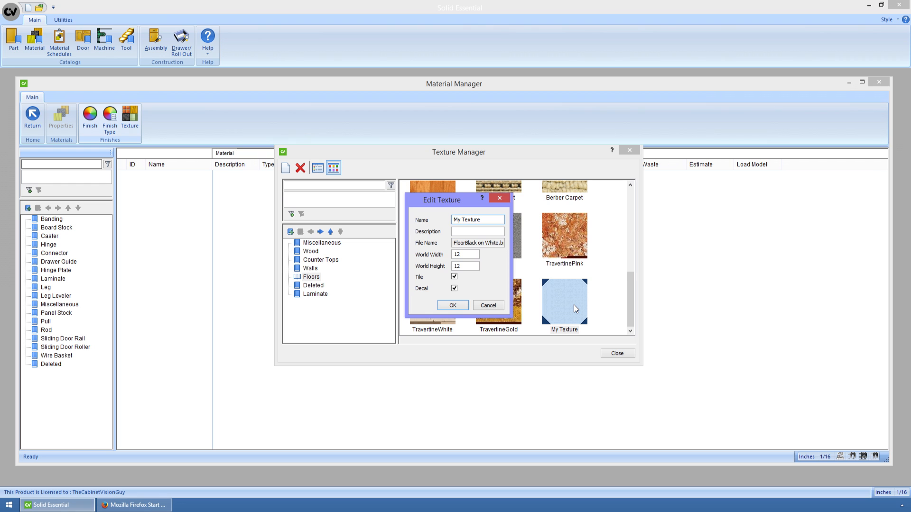
Leave My Texture's properties unchanged, show the Floors textures as a detailed list, and close the Texture Manager
left_click(489, 306)
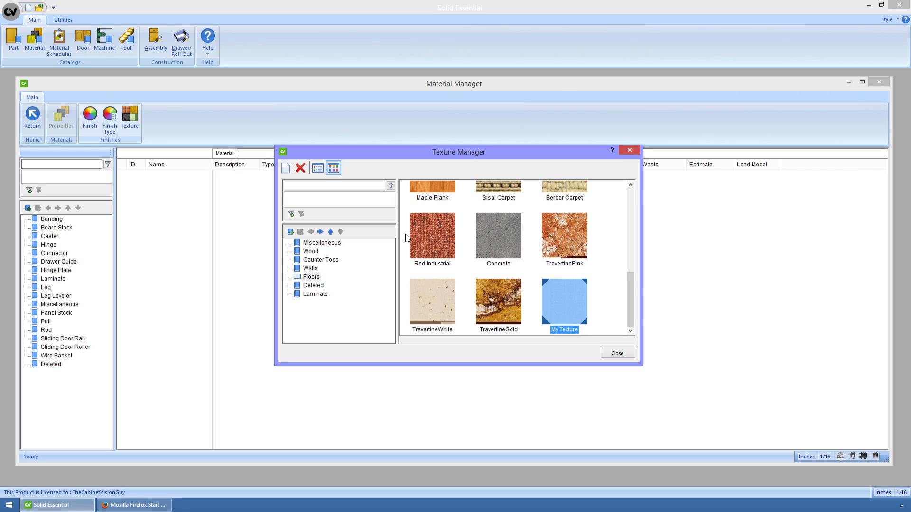
left_click(318, 169)
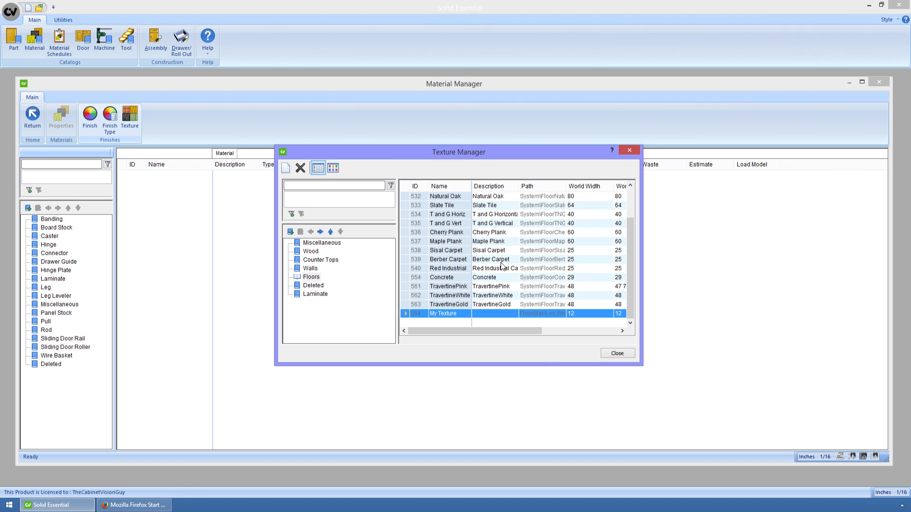
left_click(619, 353)
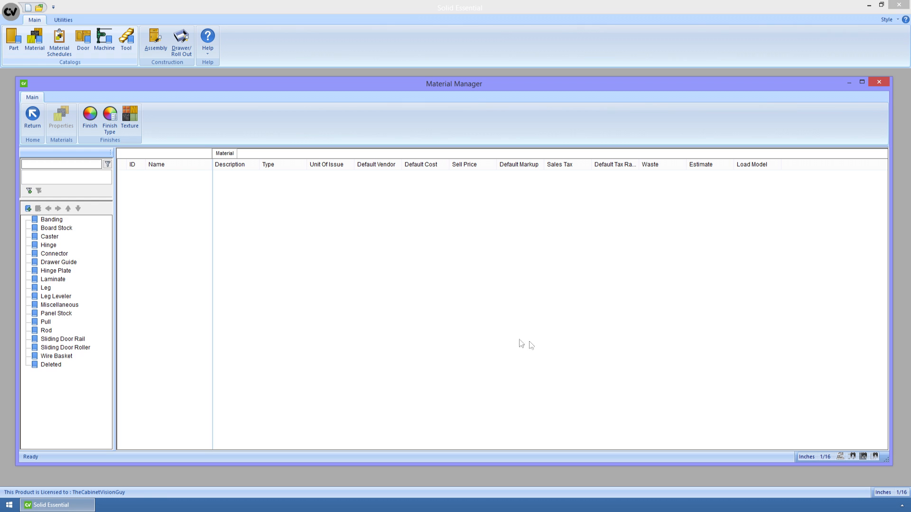
Create a new group under the Drawer Guide category and name it Blum
left_click(61, 228)
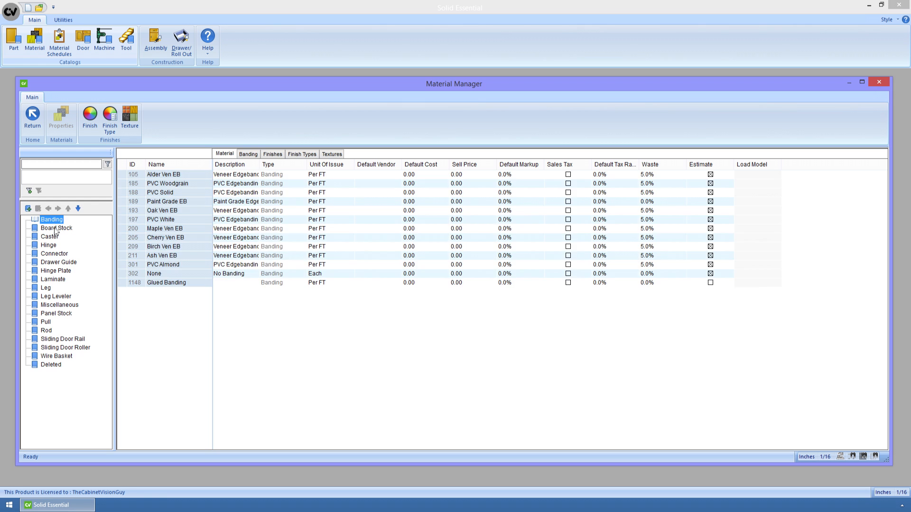
left_click(56, 237)
left_click(56, 262)
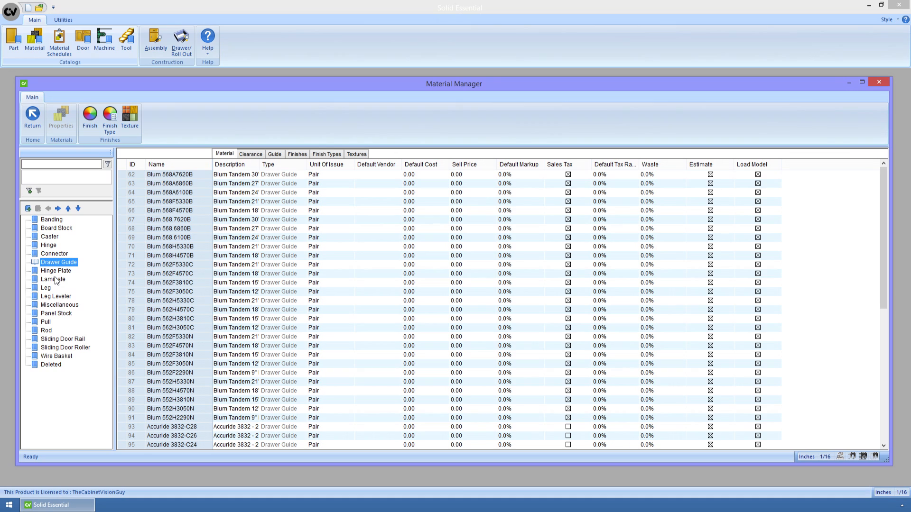
left_click(28, 209)
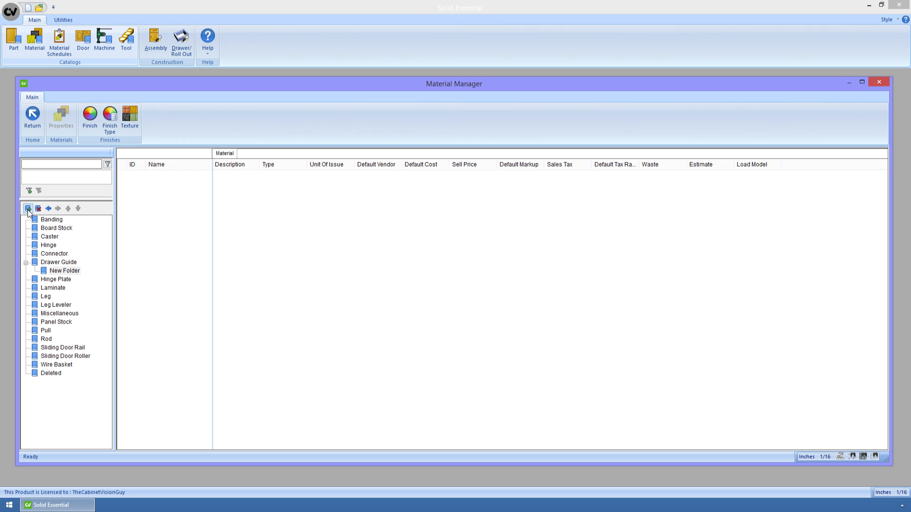
right_click(58, 273)
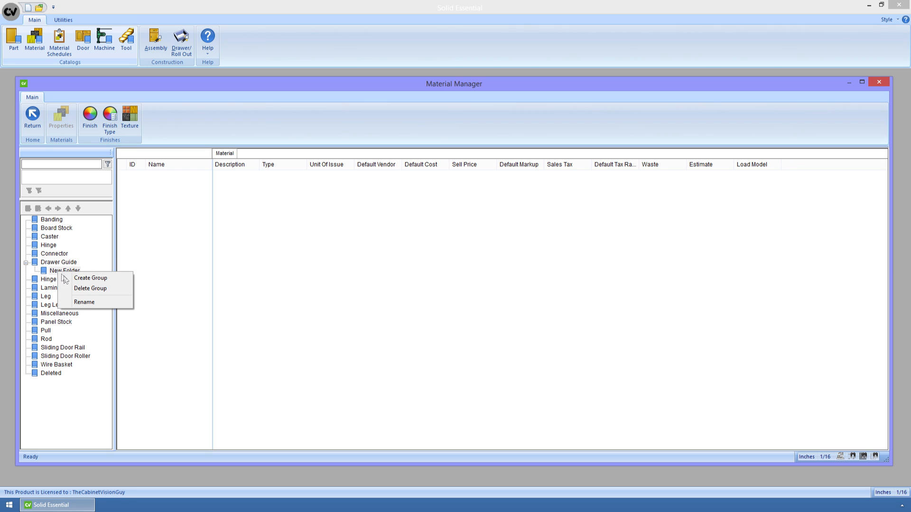
left_click(89, 304)
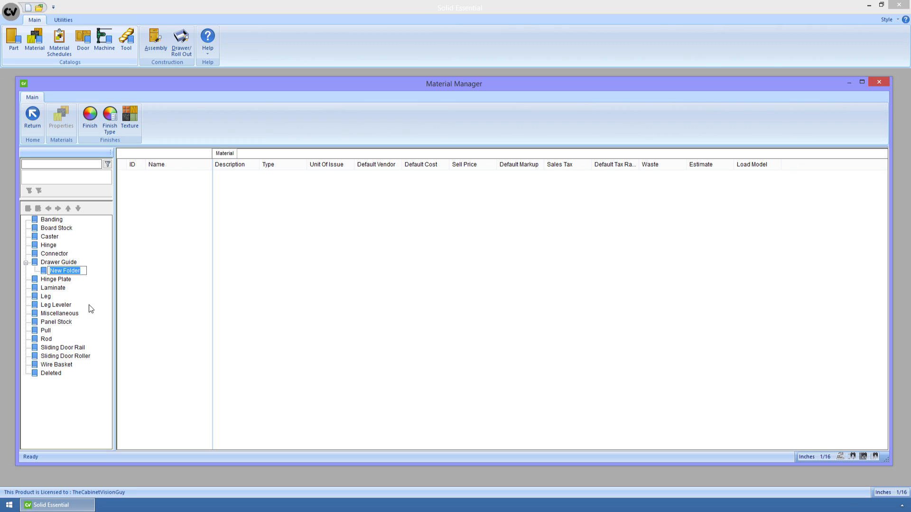
type("Blum")
key("Return")
Move the Blum group out to the top level and back under Drawer Guide
left_click(44, 272)
left_click(48, 209)
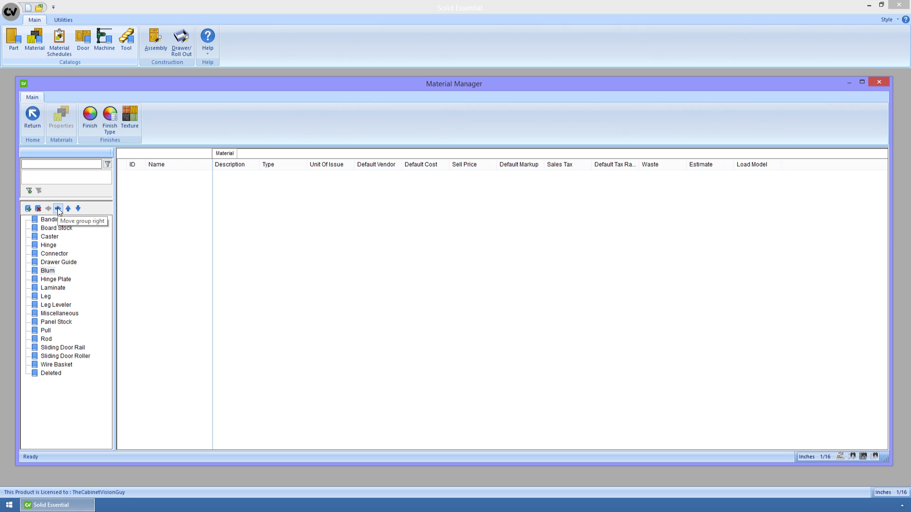
left_click(58, 209)
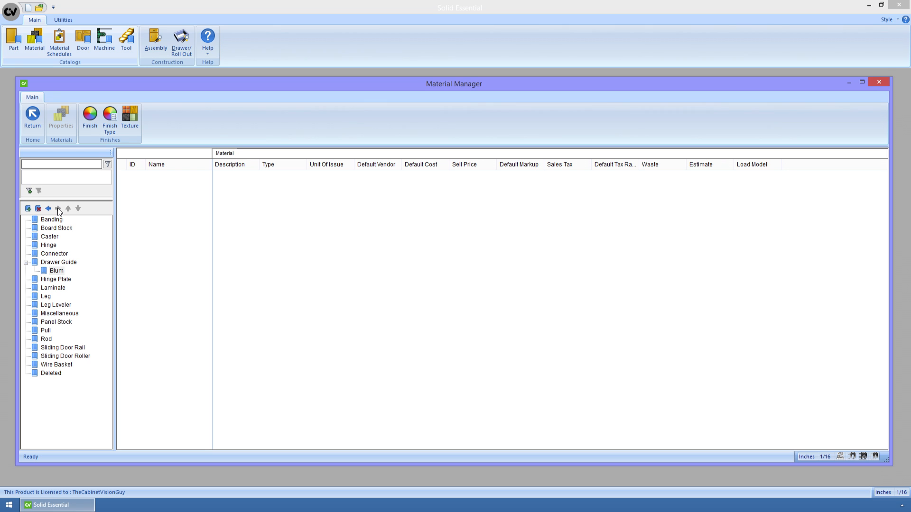
Move the Blum group to the top level, shift it up and down two places, and nest it under Drawer Guide again
left_click(49, 209)
left_click(68, 208)
left_click(67, 209)
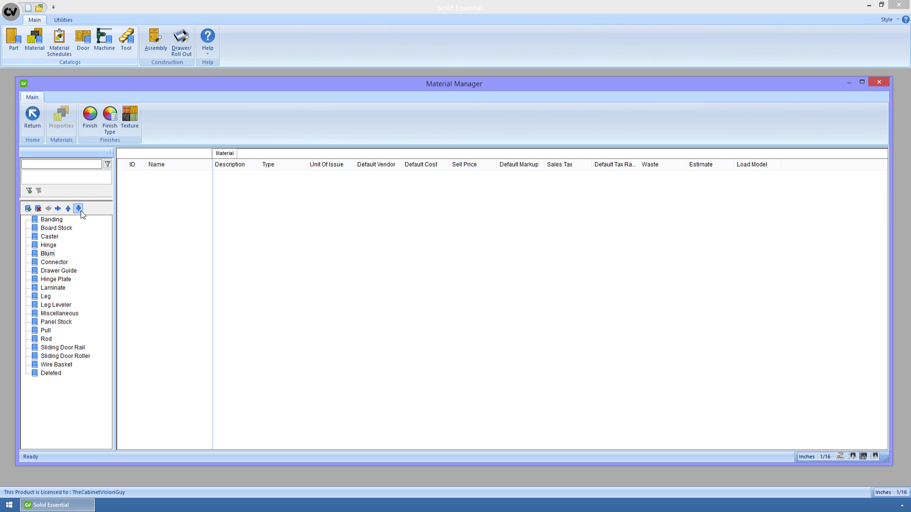
left_click(80, 209)
left_click(80, 209)
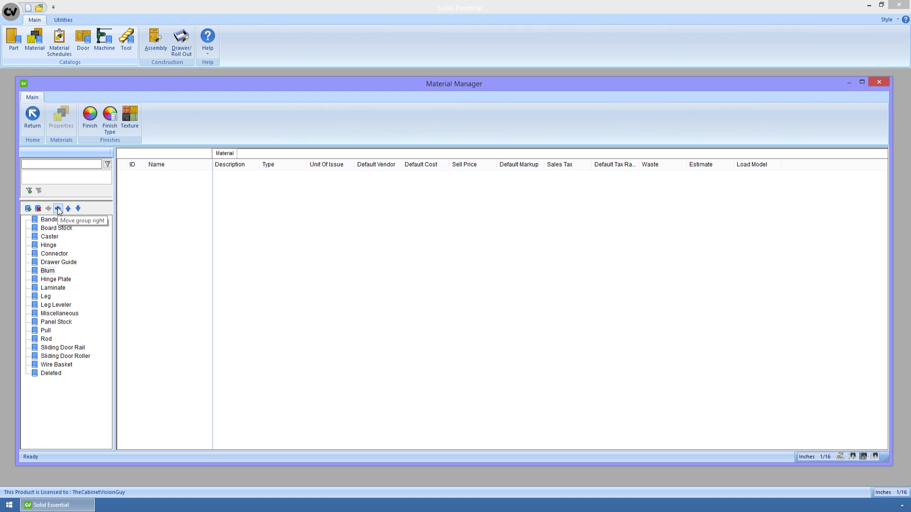
left_click(58, 209)
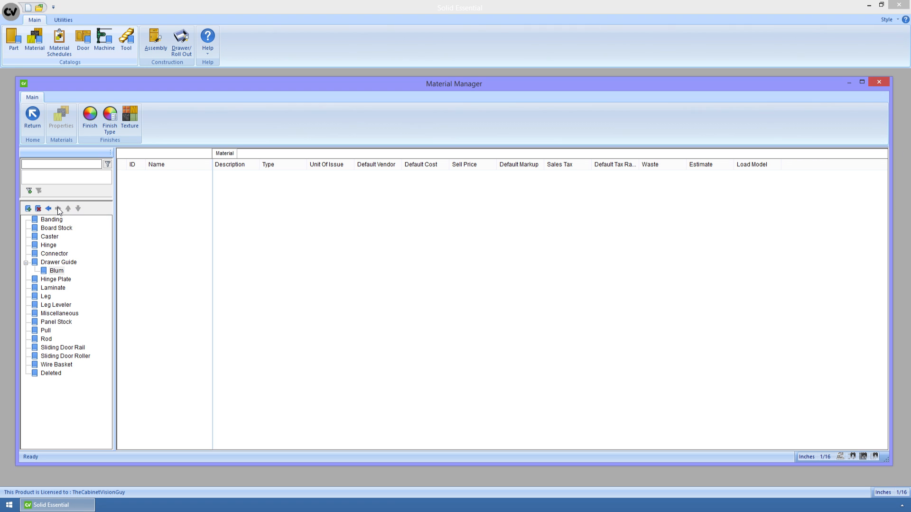
Move the drawer guides Blum 568A7620B and Blum 568A6860B from Drawer Guide into the Blum group
left_click(48, 263)
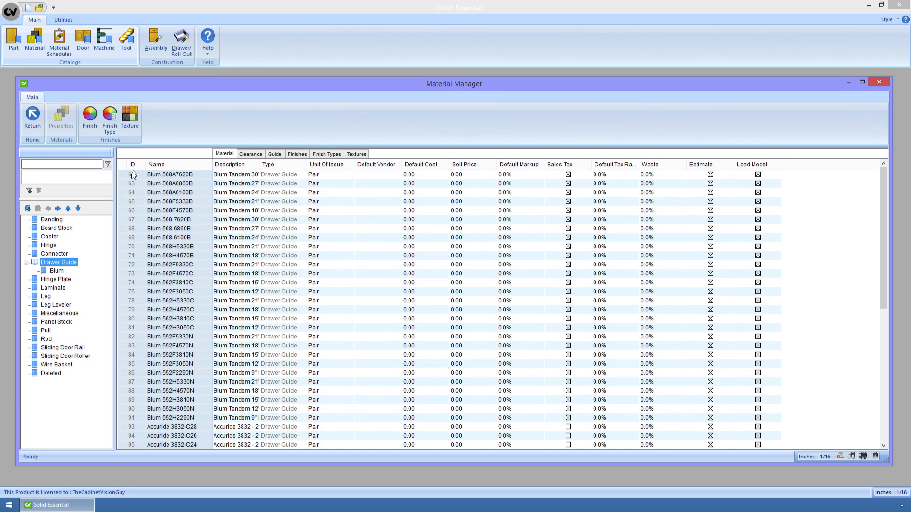
left_click_drag(136, 175, 52, 274)
left_click_drag(135, 175, 55, 274)
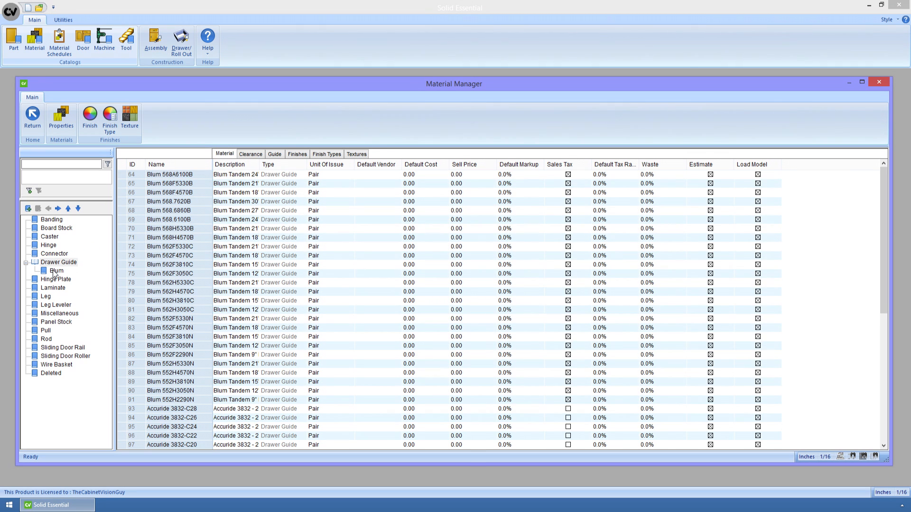
Try selecting the drawer guides from Blum 568A6100B to Accuride 3832-C22 as a range, and some as single rows
left_click(134, 175)
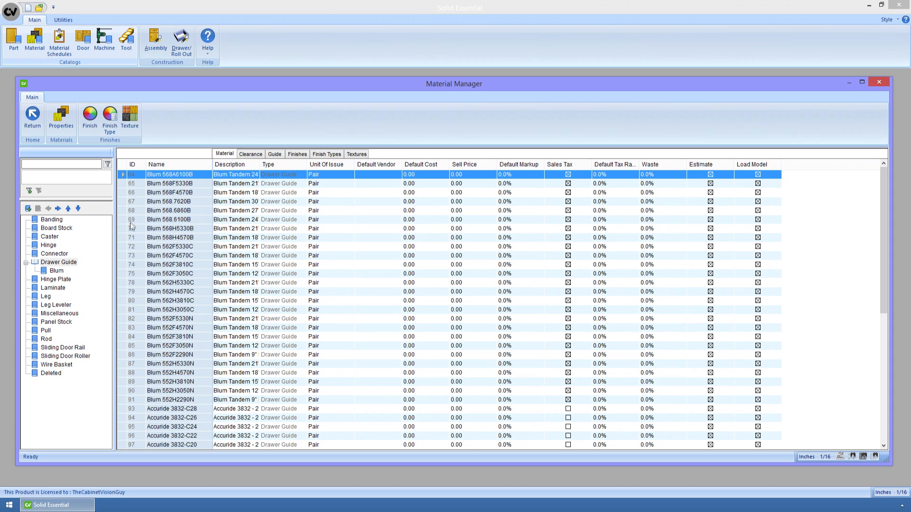
left_click(132, 437, "shift")
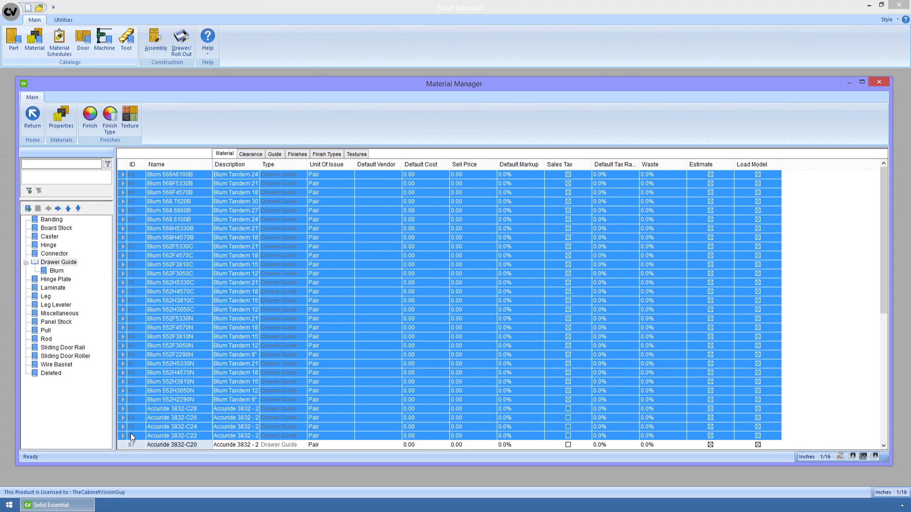
mouse_move(132, 248)
left_mouse_down()
mouse_move(60, 274)
mouse_move(128, 233)
left_mouse_up()
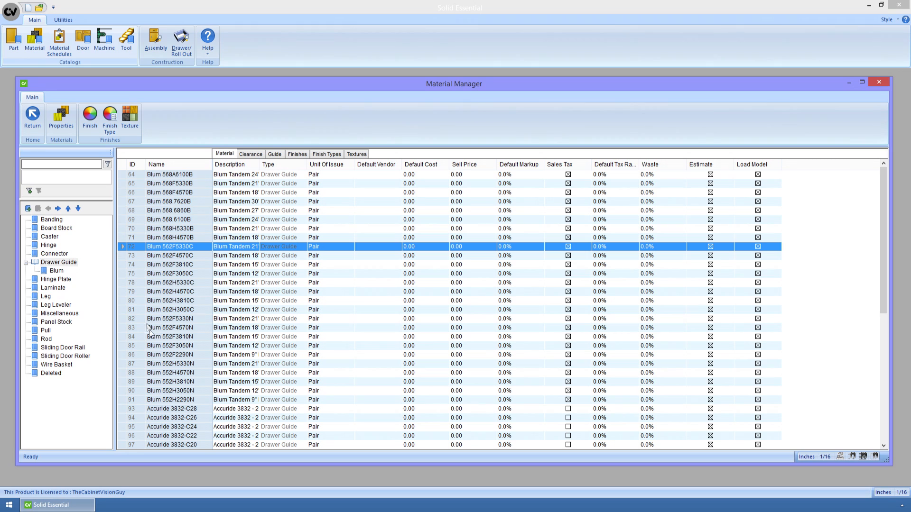
left_click(136, 410)
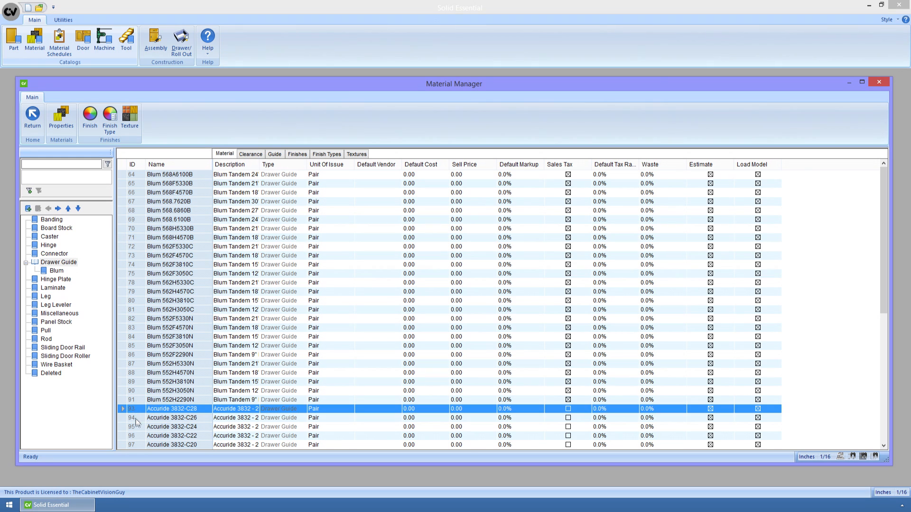
left_click(136, 420)
left_click(137, 428)
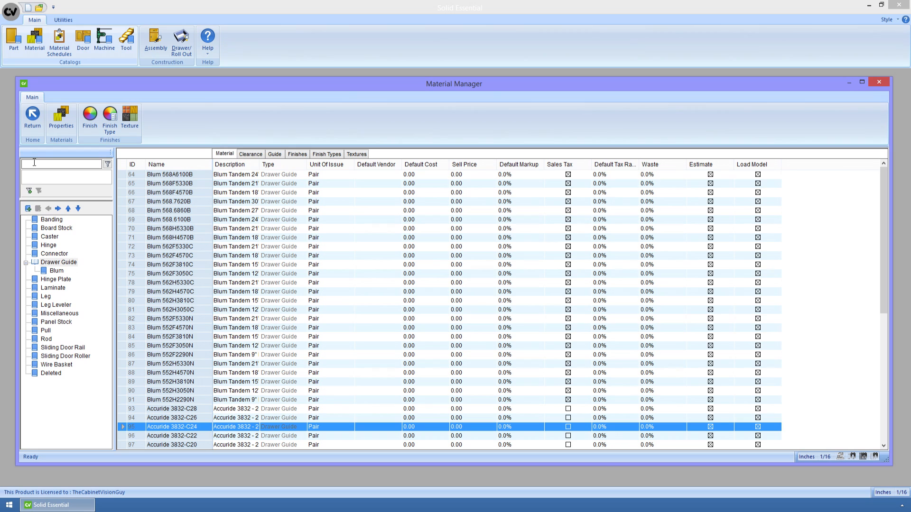
Filter the materials by Blum, and narrow the filter to Blum 568
type("Blum")
left_click(108, 165)
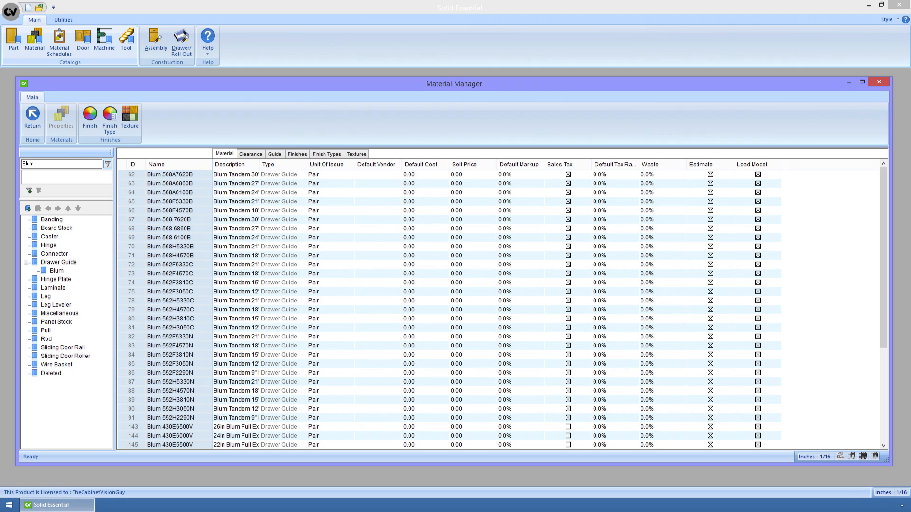
type("68")
key("Return")
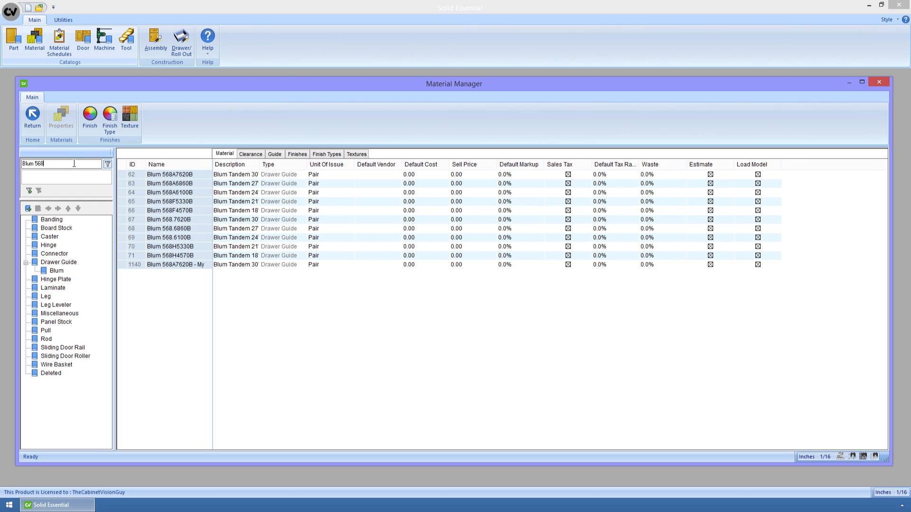
Filter the materials by the single-character wildcard pattern Blum ???H
key("BackSpace")
key("BackSpace")
type("???H")
key("Return")
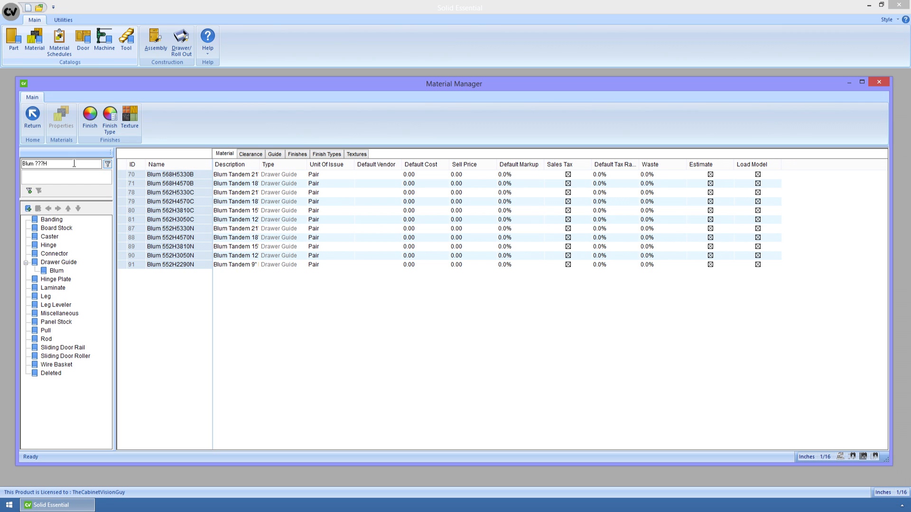
Replace the material filter with the wildcard pattern Blum*H
key("BackSpace")
key("BackSpace")
key("BackSpace")
key("BackSpace")
type("*H")
Move all drawer guides matching the Blum*H filter into the Blum group, and open that group unfiltered
left_click(129, 175)
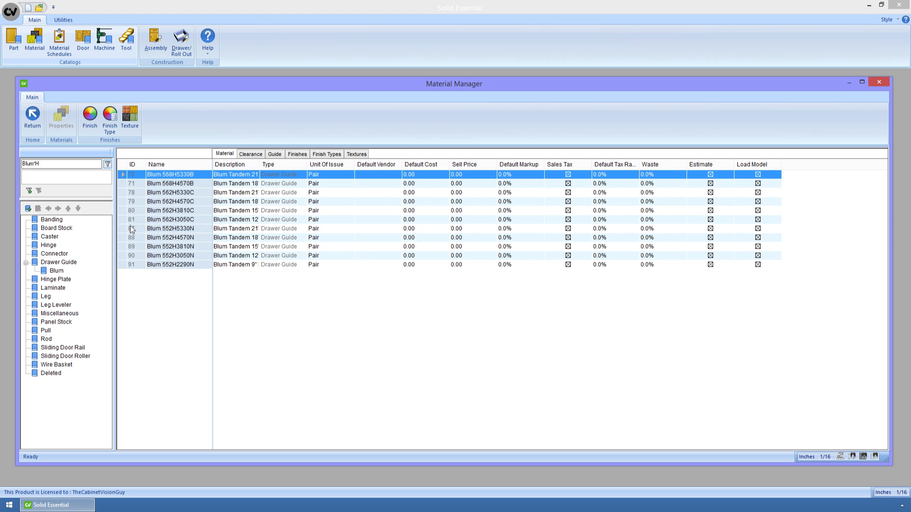
left_click(124, 265, "shift")
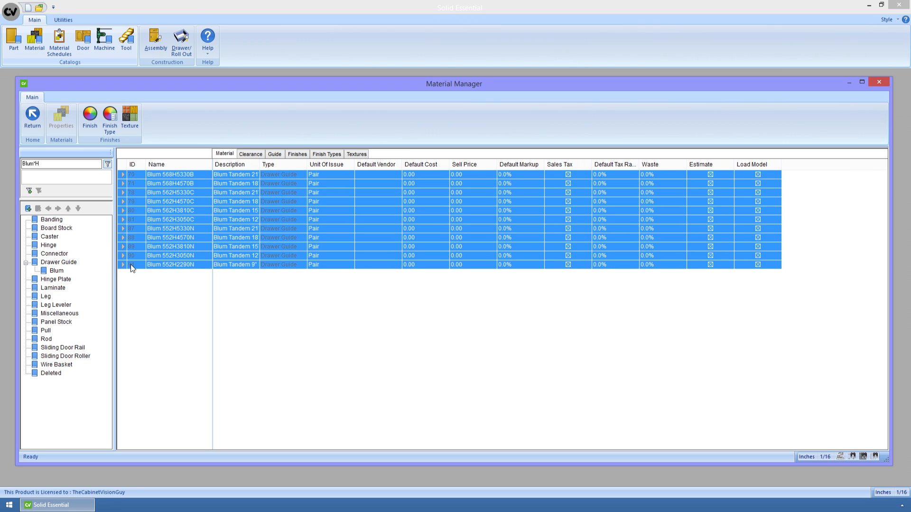
left_click_drag(131, 264, 44, 271)
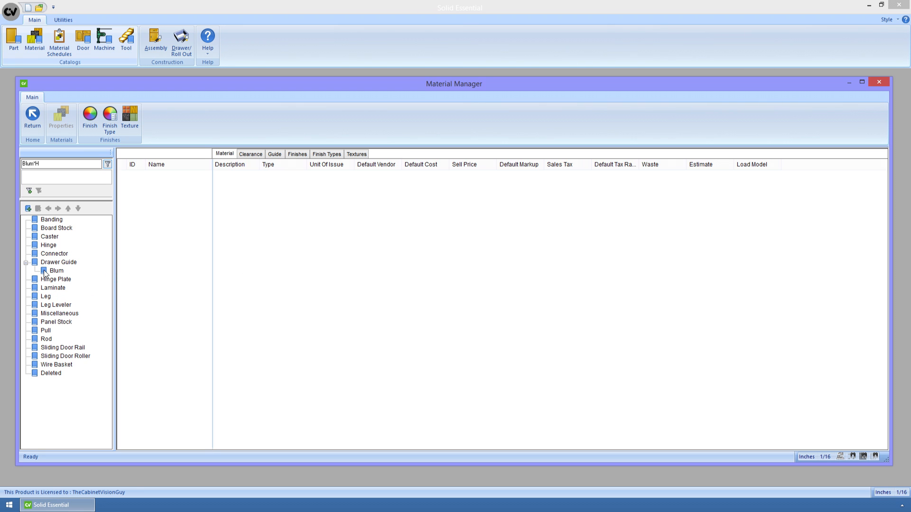
left_click(51, 271)
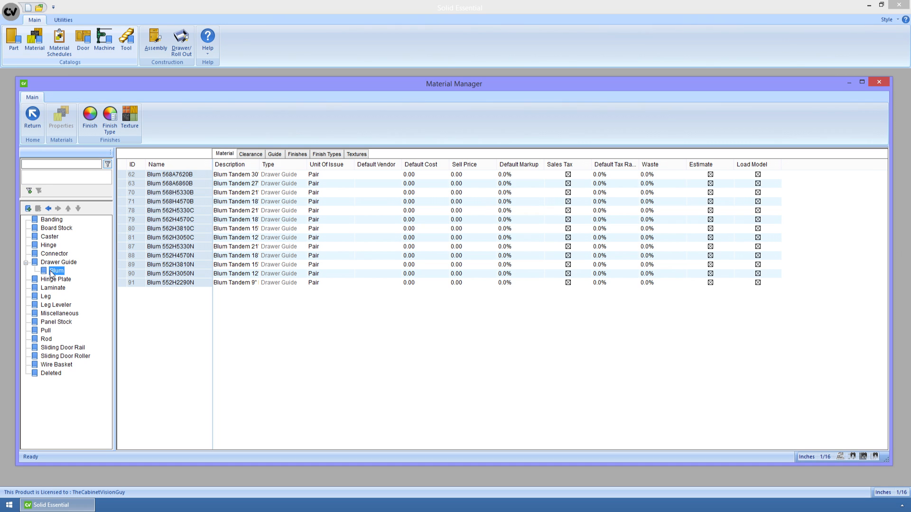
Create a new saved material search named Accuride
left_click(28, 191)
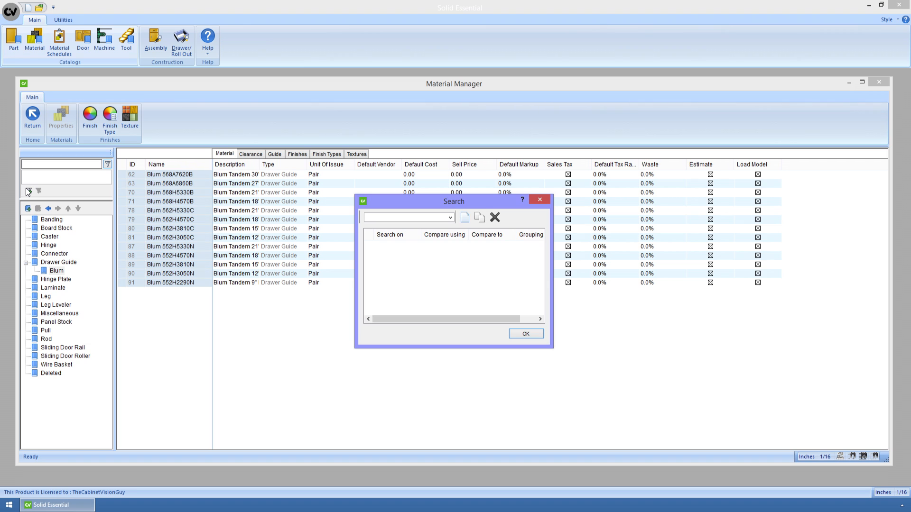
left_click(452, 216)
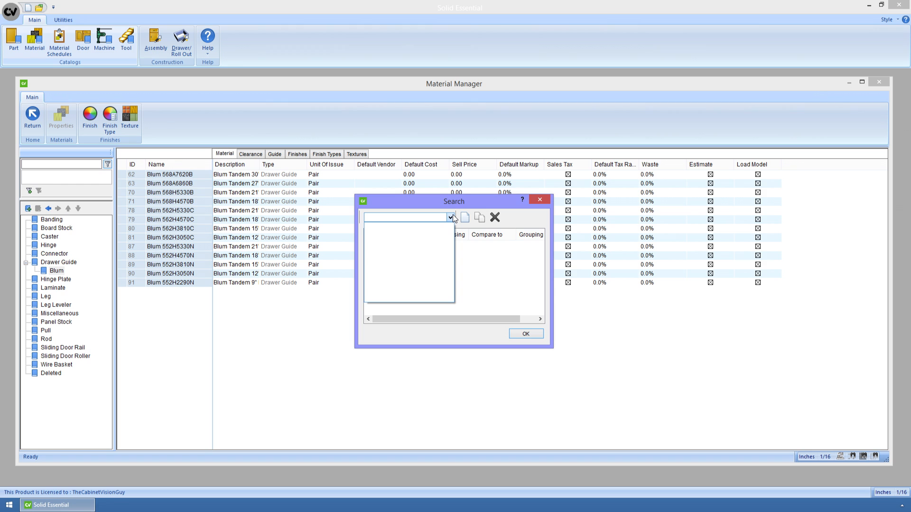
left_click(452, 216)
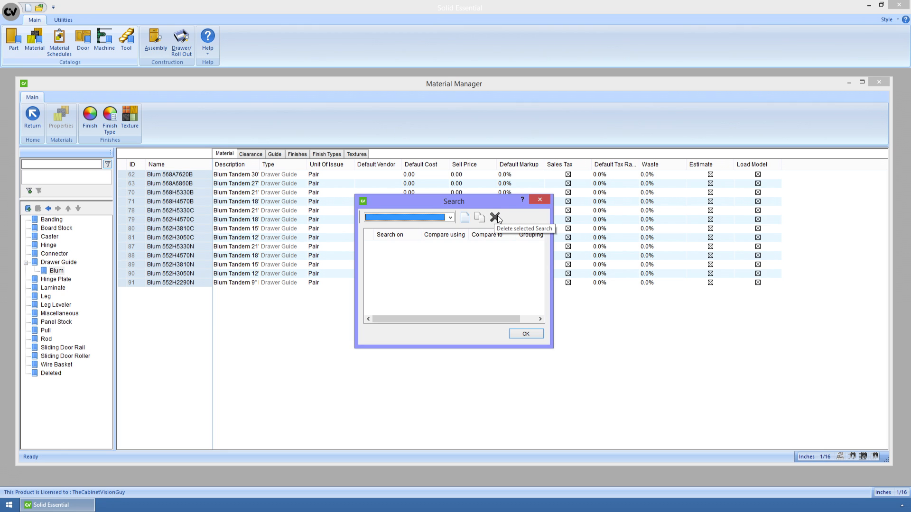
left_click(465, 218)
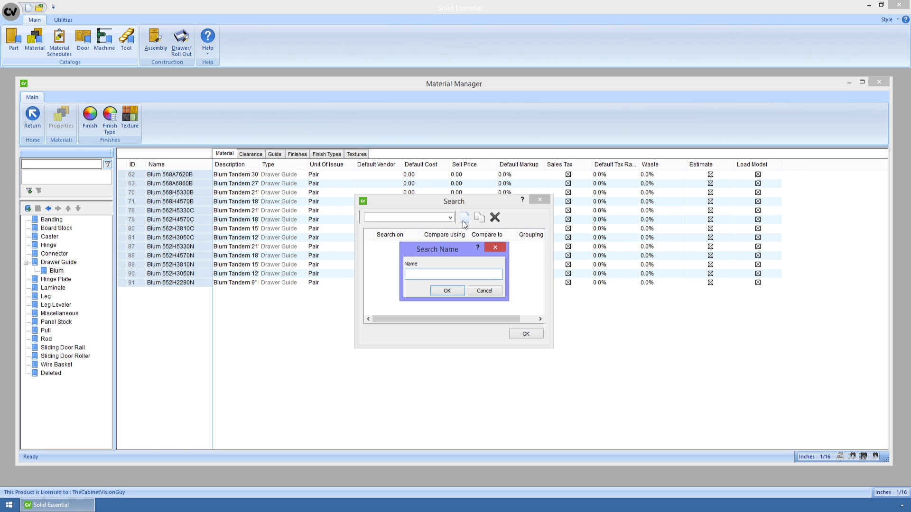
type("Accuride")
left_click(446, 291)
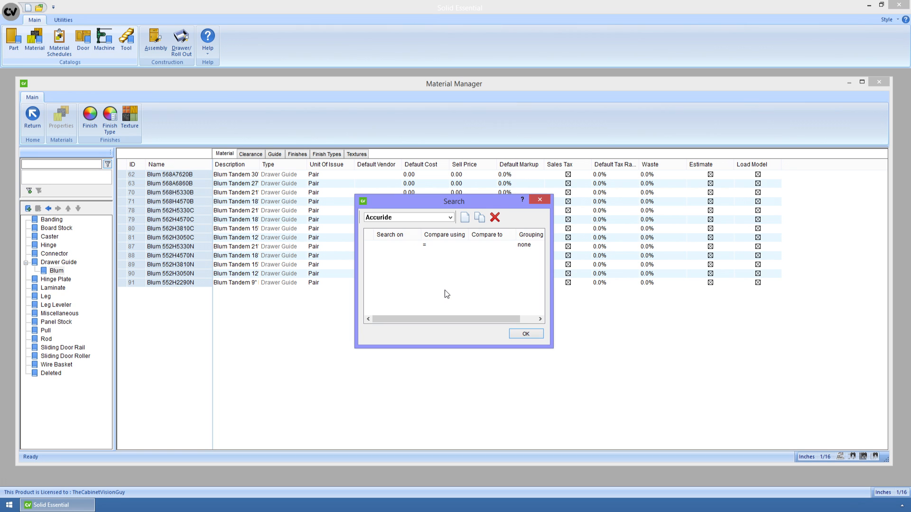
Set the Accuride search criterion to match materials whose Name is similar to Accuride
left_click(416, 244)
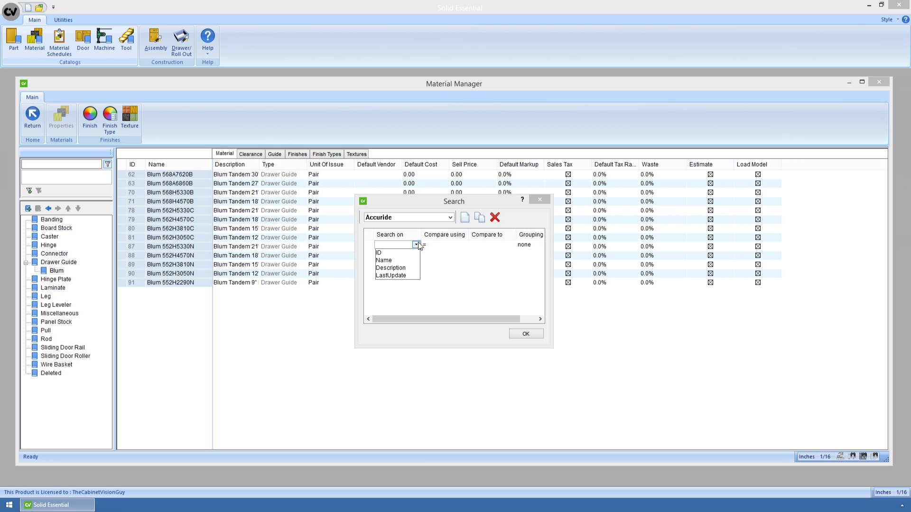
left_click(405, 259)
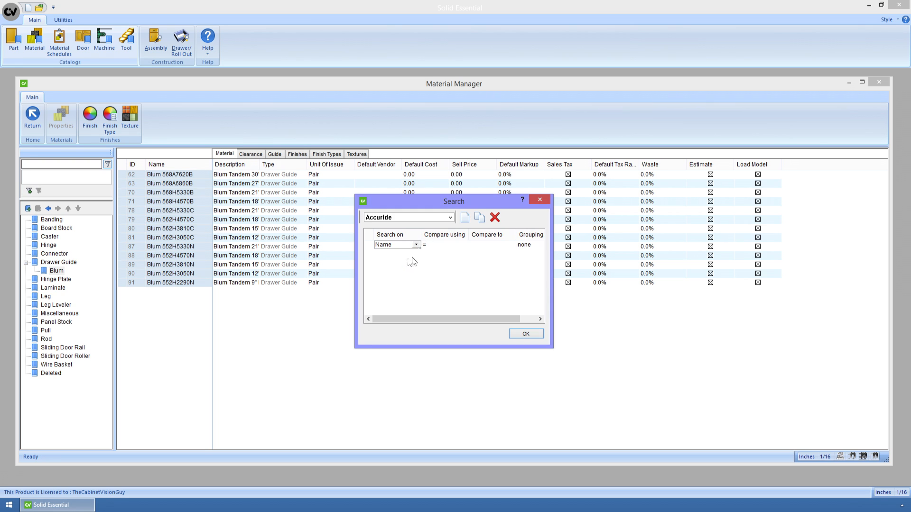
mouse_move(452, 243)
left_click(464, 245)
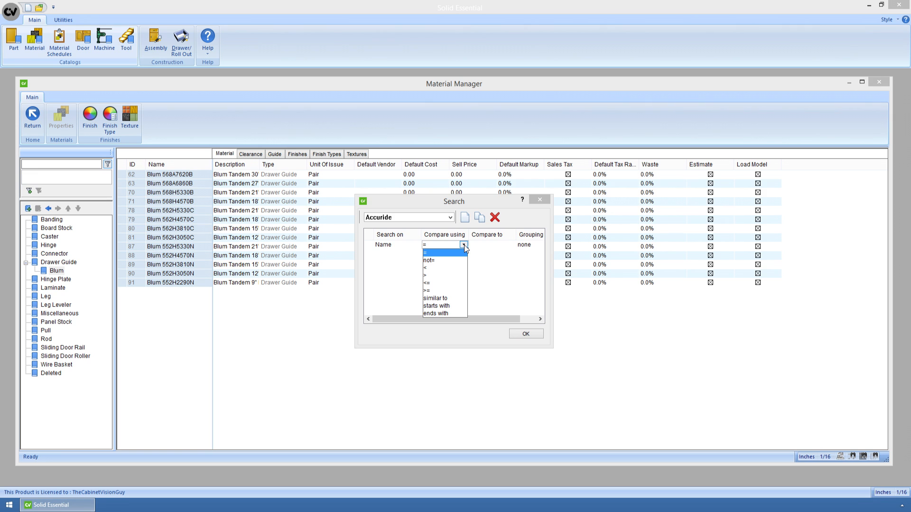
left_click(448, 298)
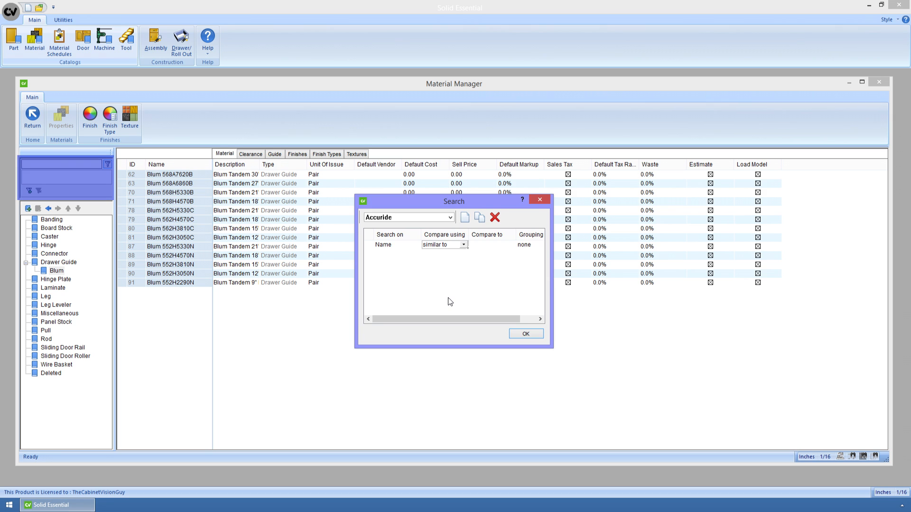
left_click(495, 245)
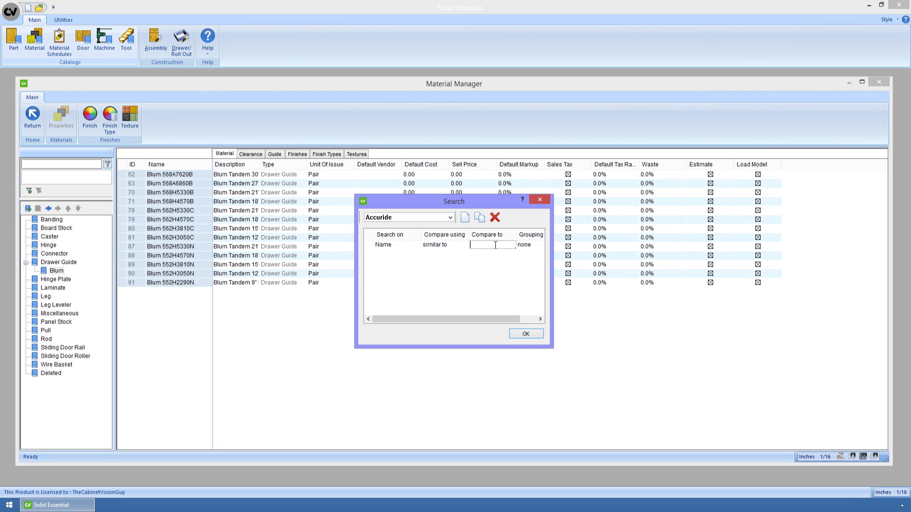
type("Accuride")
Keep the criterion's grouping at none and save the changes to the Accuride search
left_click(537, 244)
left_click(539, 244)
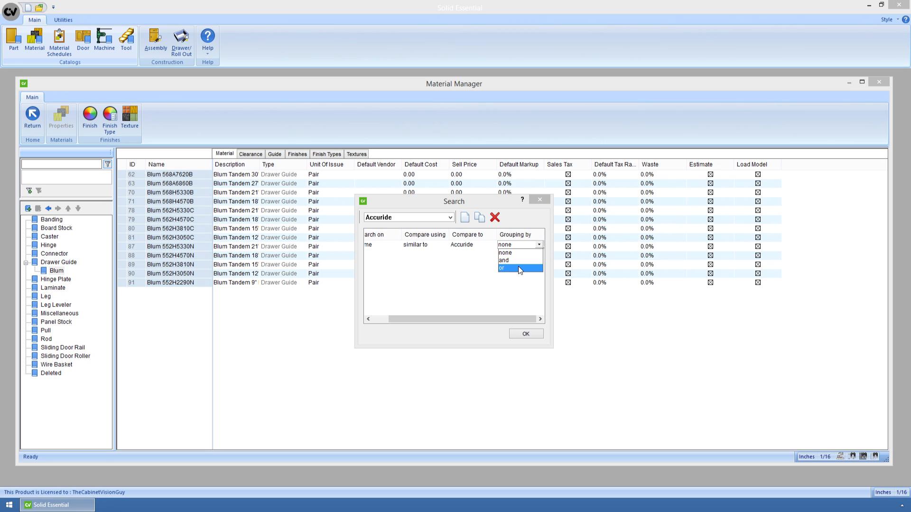
left_click(508, 254)
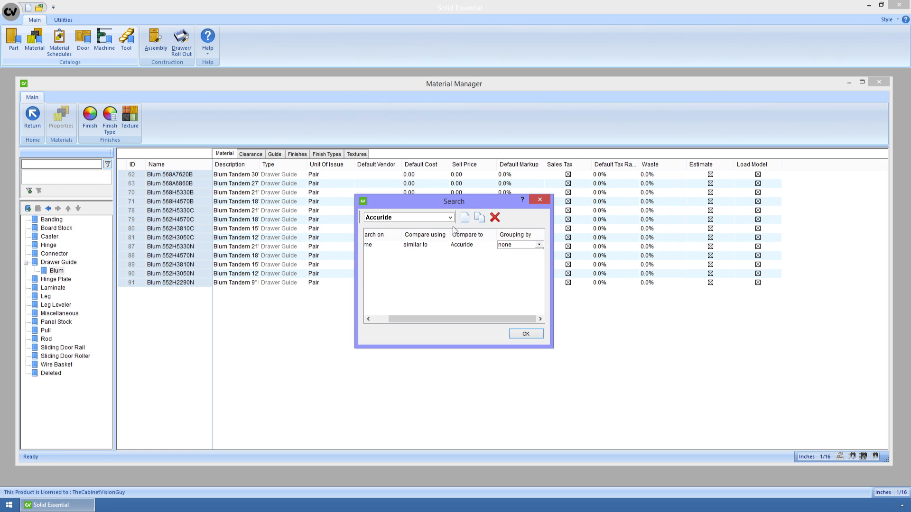
left_click(521, 332)
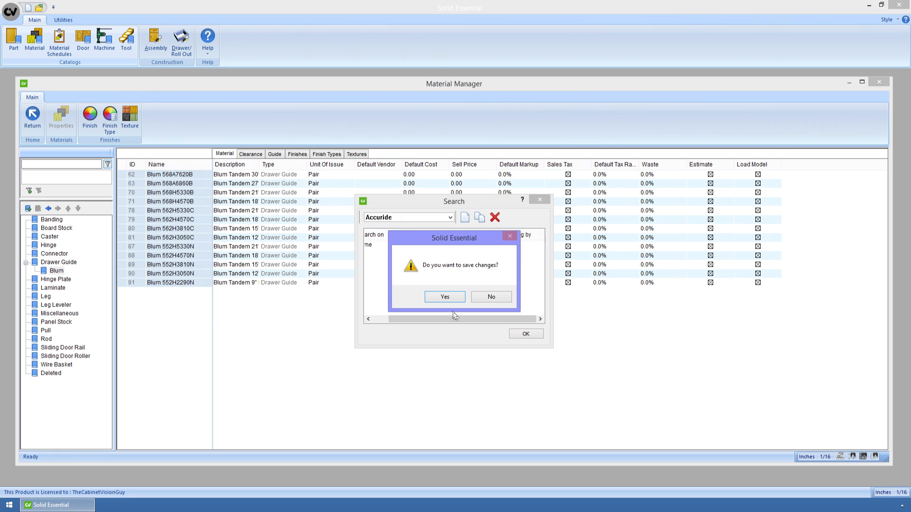
left_click(445, 297)
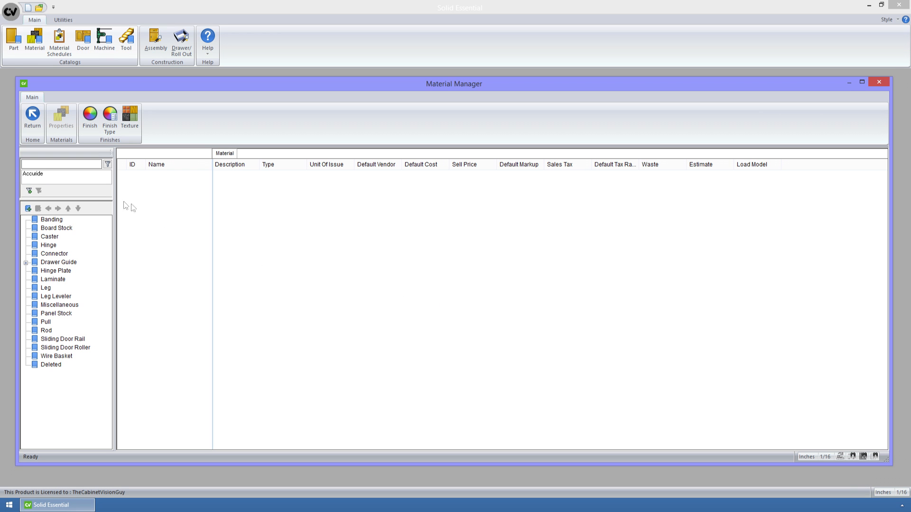
Run the saved Accuride search on the materials, review its criteria, and remove it from the saved searches
left_click(38, 173)
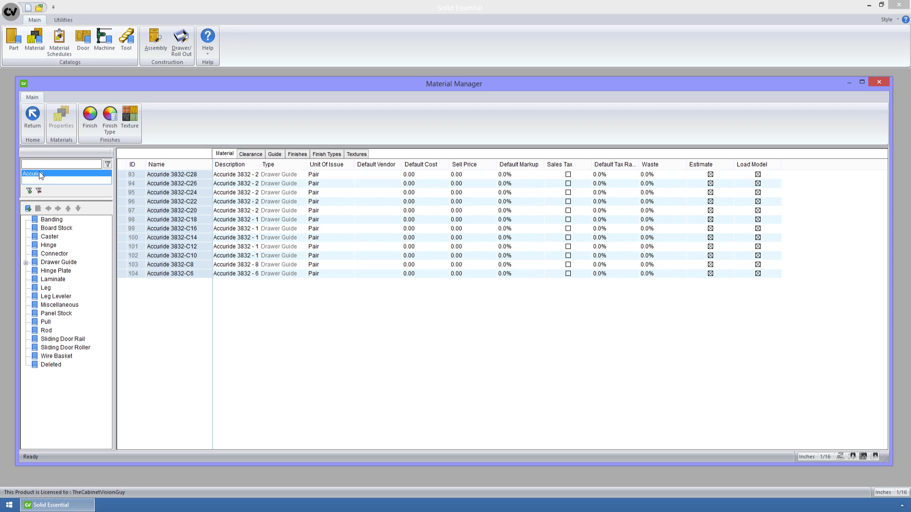
left_click(29, 191)
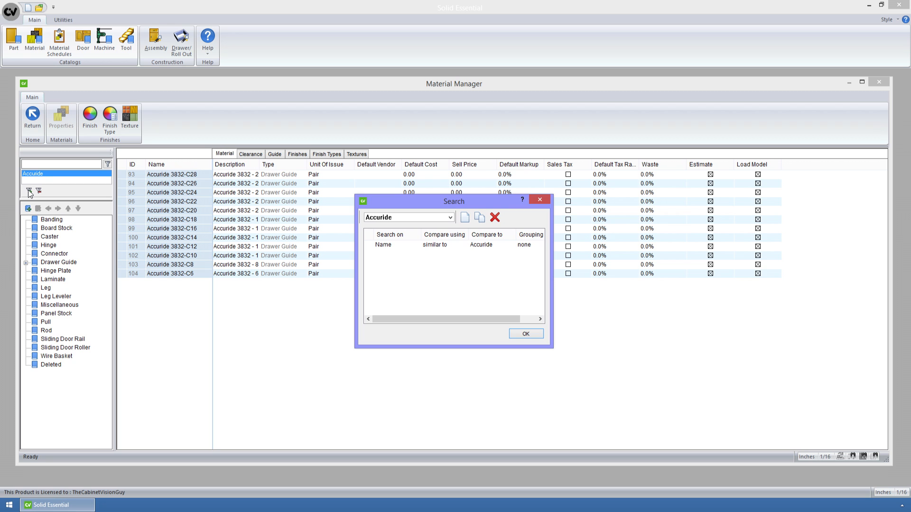
left_click(525, 334)
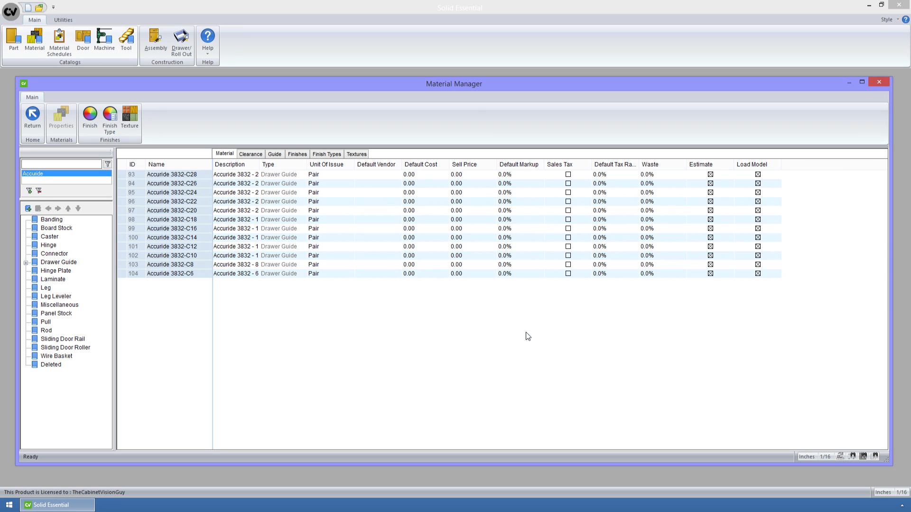
left_click(40, 191)
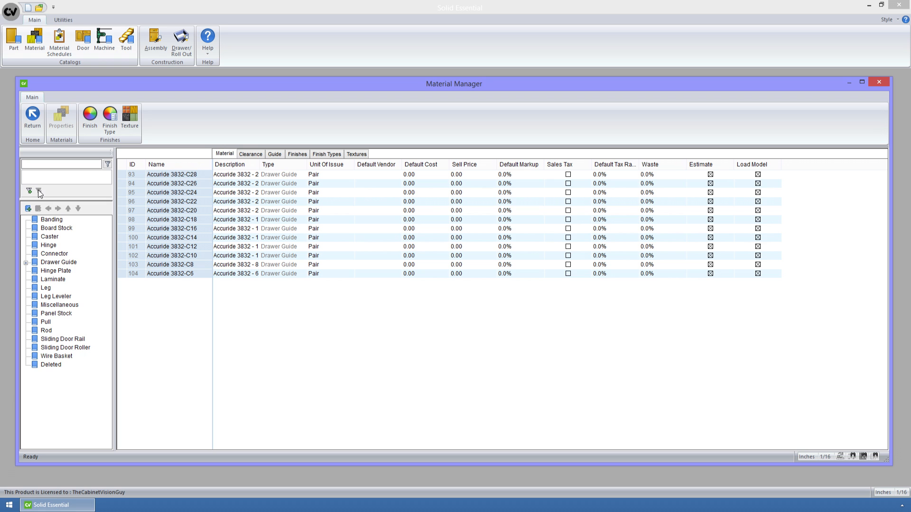
View the texture groups in the Texture Manager and close it
left_click(130, 119)
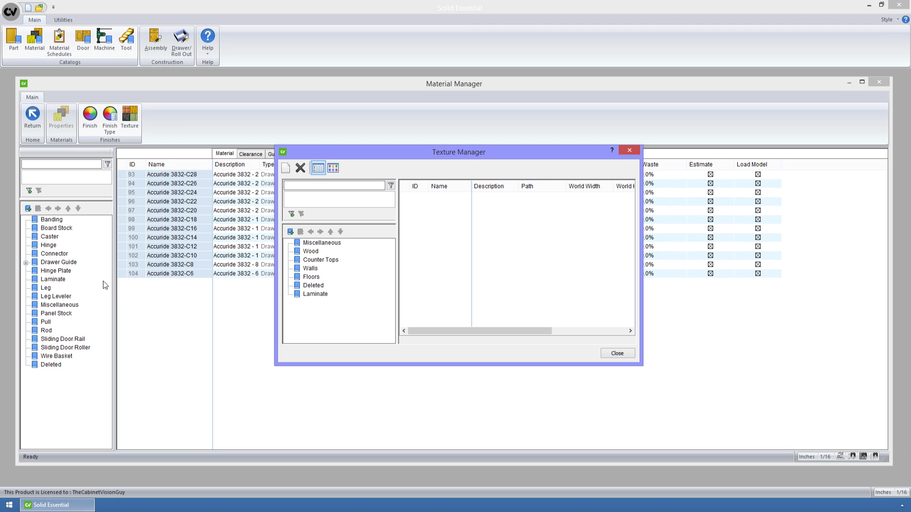
left_click(616, 355)
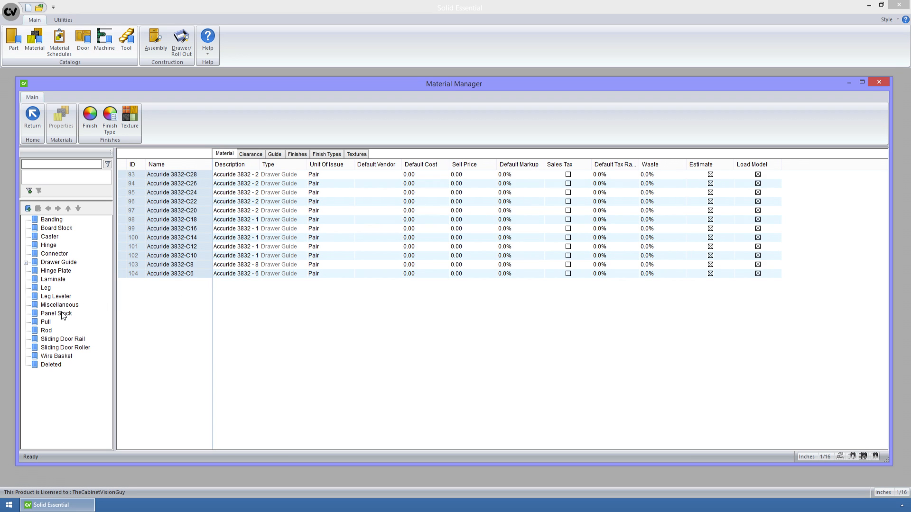
Inspect the properties of the 1/8 1s Oak Ply in Panel Stock, including its material selection dialog, and close both
left_click(62, 314)
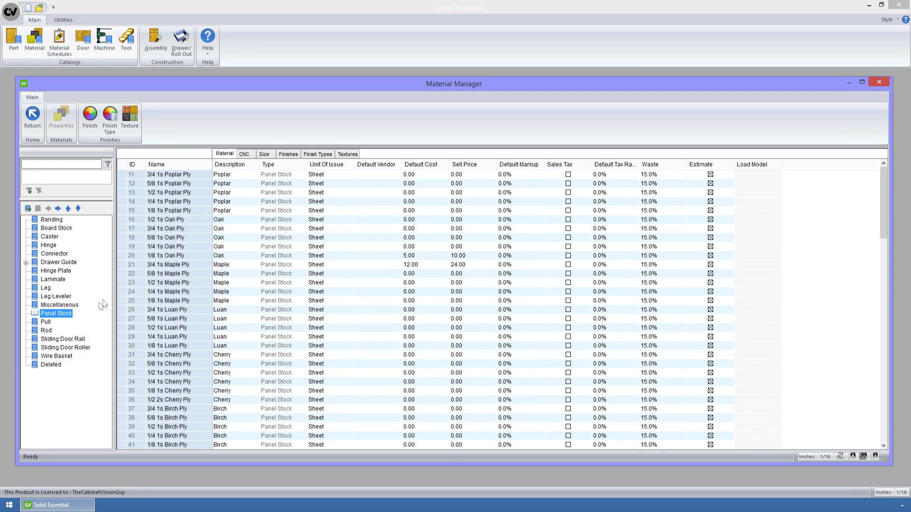
left_click(130, 258)
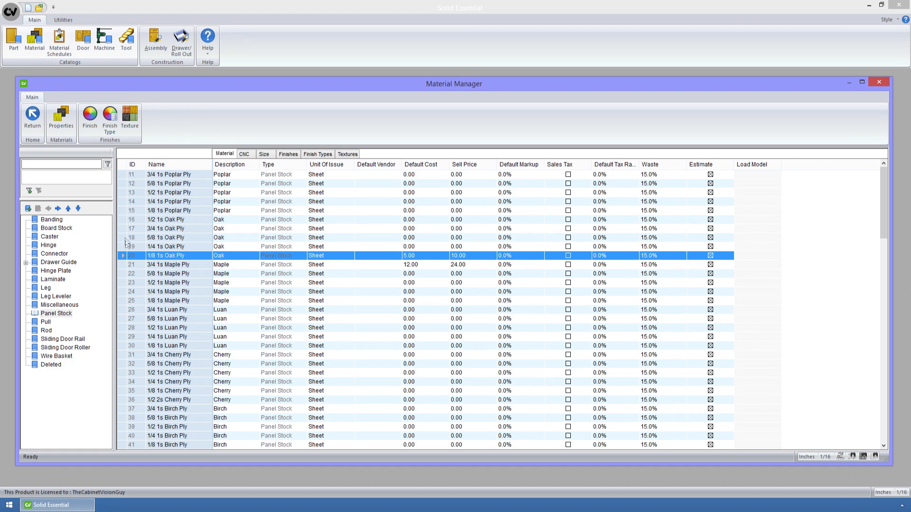
left_click(69, 127)
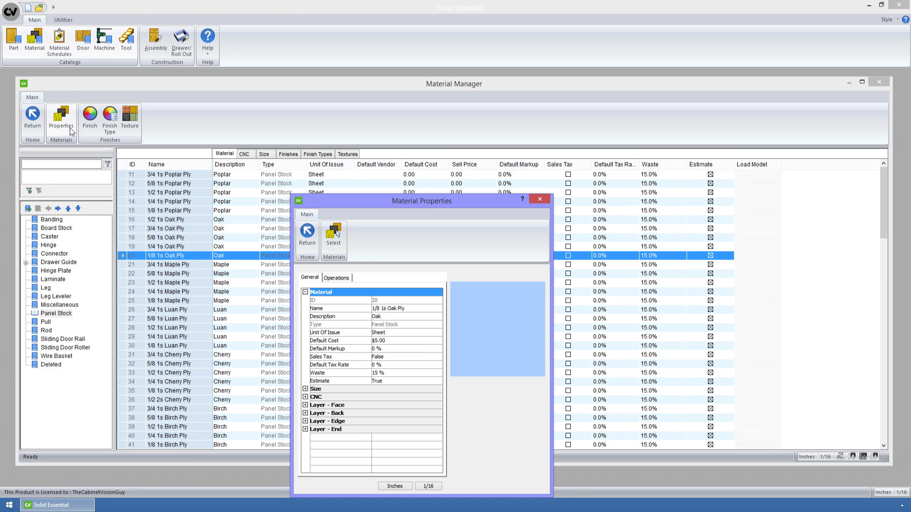
left_click(338, 234)
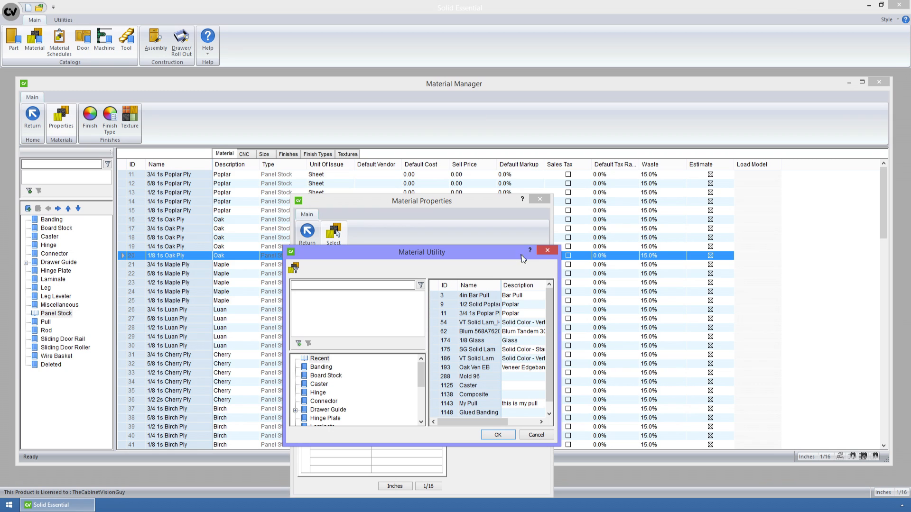
left_click(544, 252)
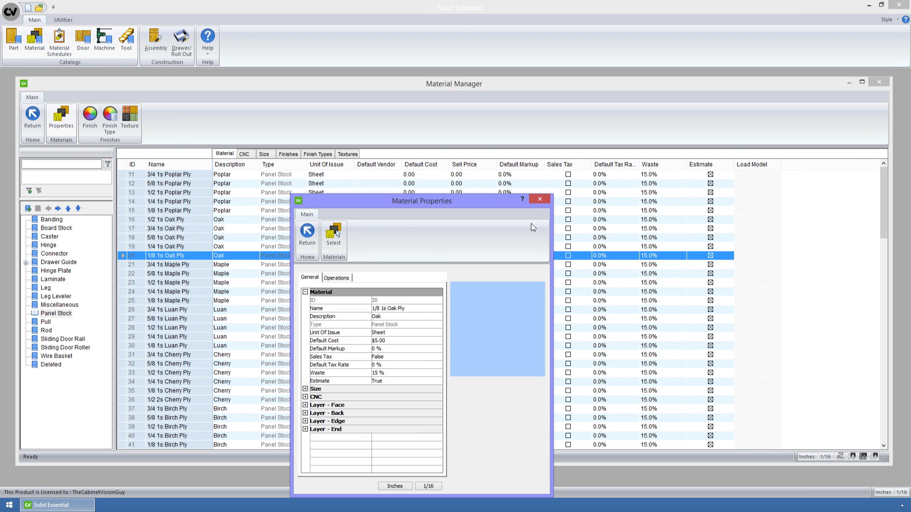
left_click(541, 200)
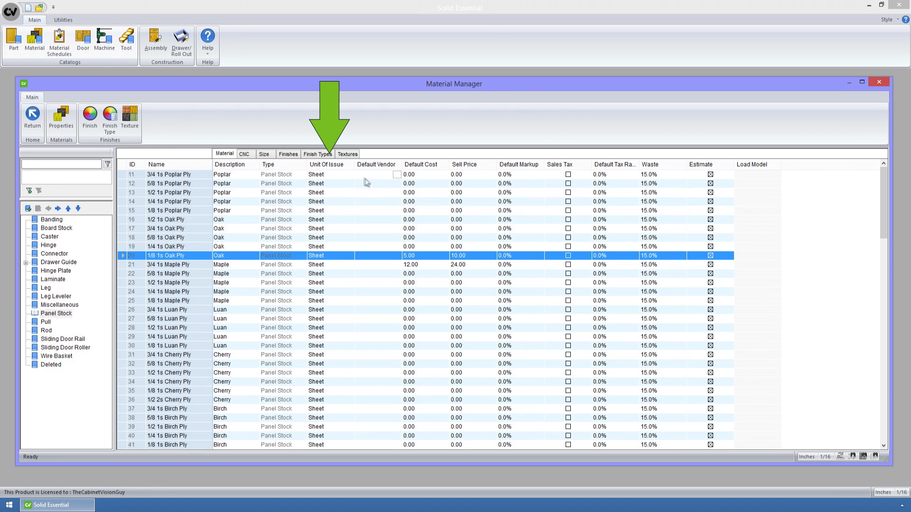
View the available unit of issue options for the 3/4 1s Poplar Ply without changing the unit
left_click(322, 175)
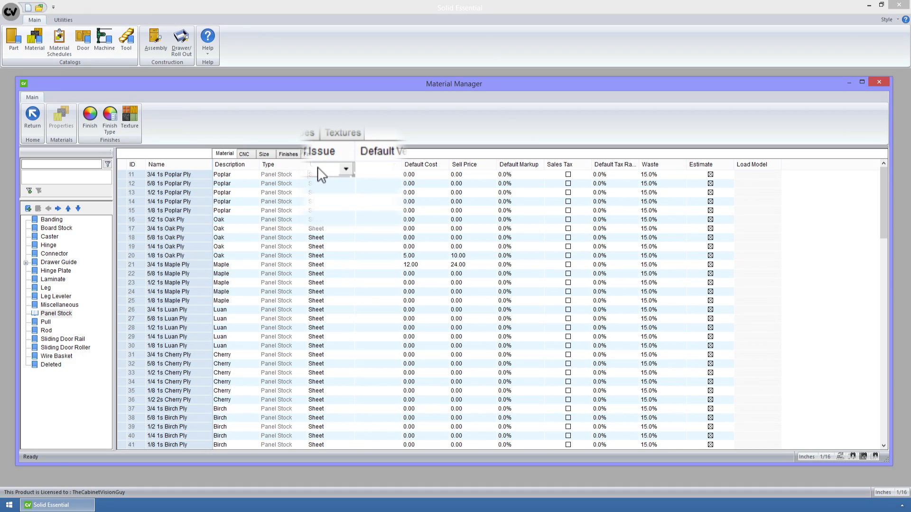
left_click(348, 175)
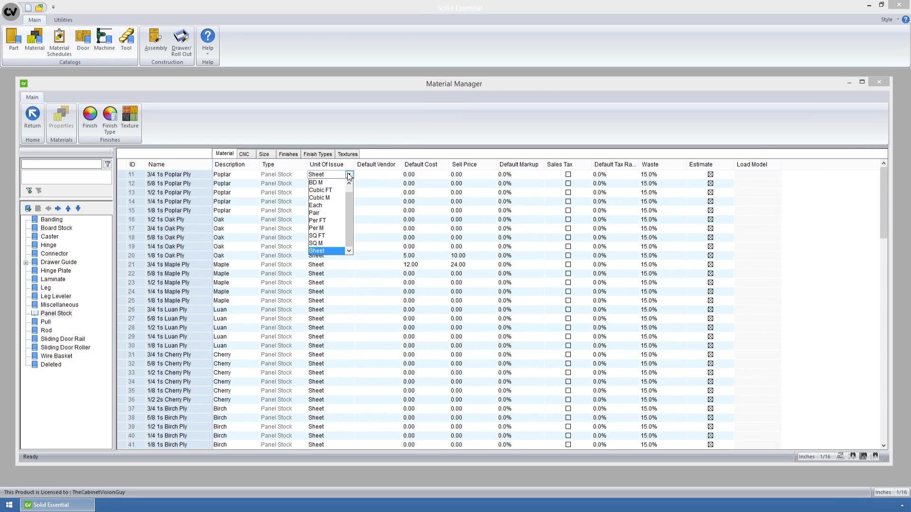
left_click(349, 175)
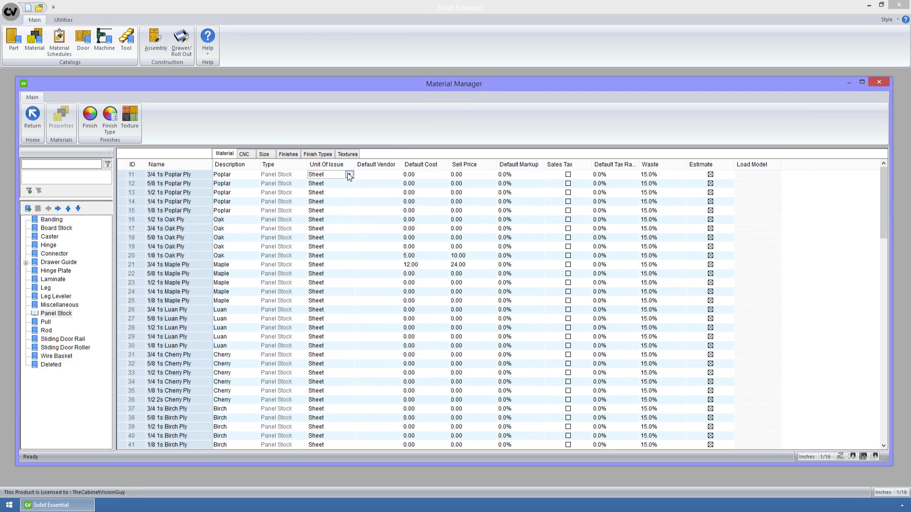
Open the texture selection for the edge of the 3/4 1s Poplar Ply and close it without choosing a texture
left_click(347, 155)
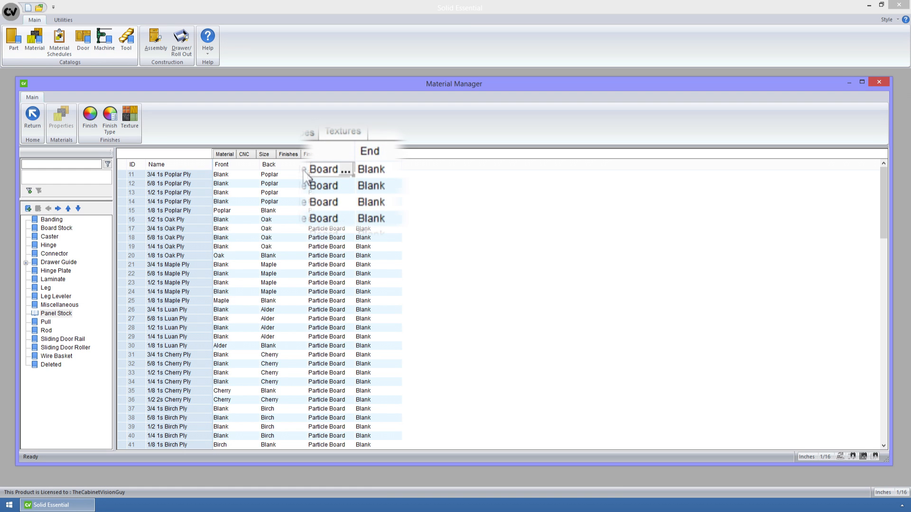
left_click(349, 174)
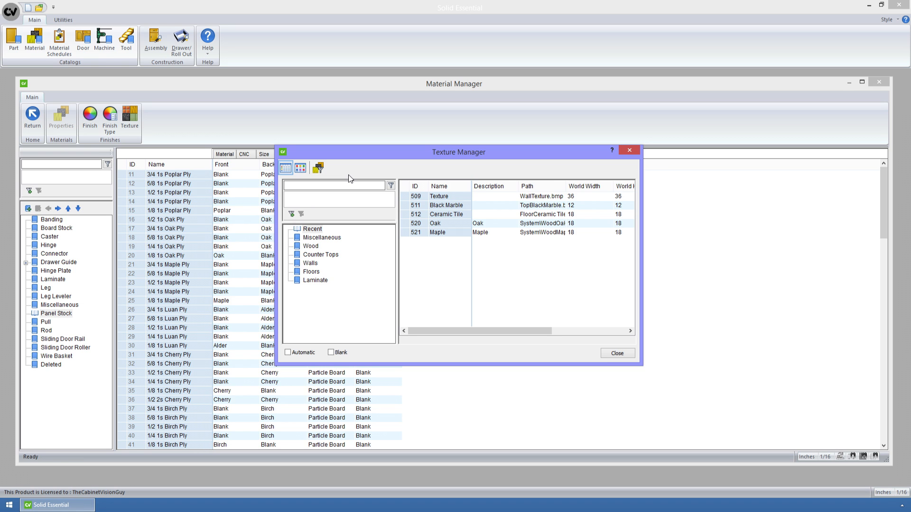
left_click(617, 353)
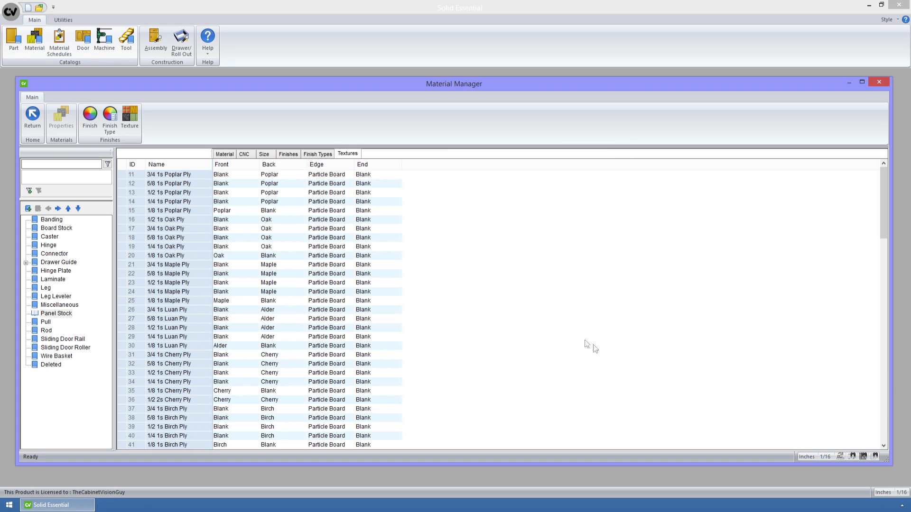
Examine the 3/4 1s Poplar Ply's editable material fields: estimate, waste, default tax rate, markup, sell price and default cost
left_click(232, 156)
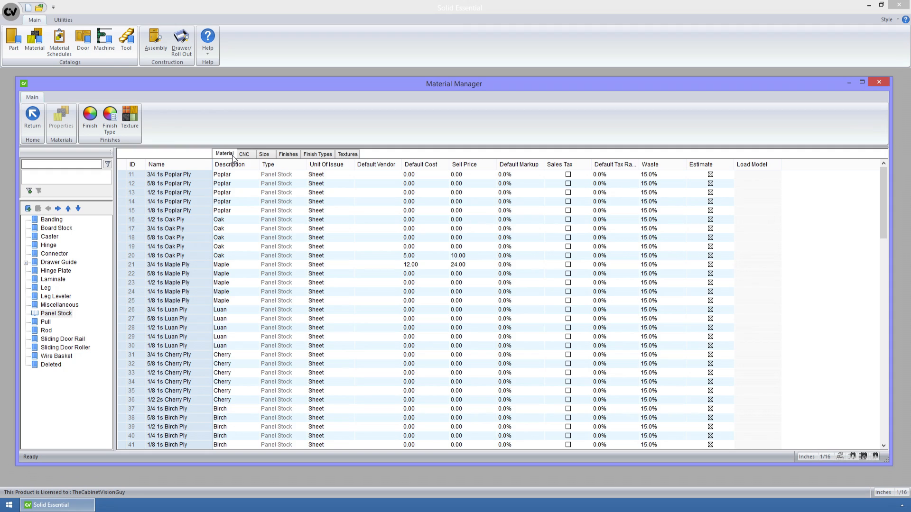
left_click(711, 175)
left_click(668, 175)
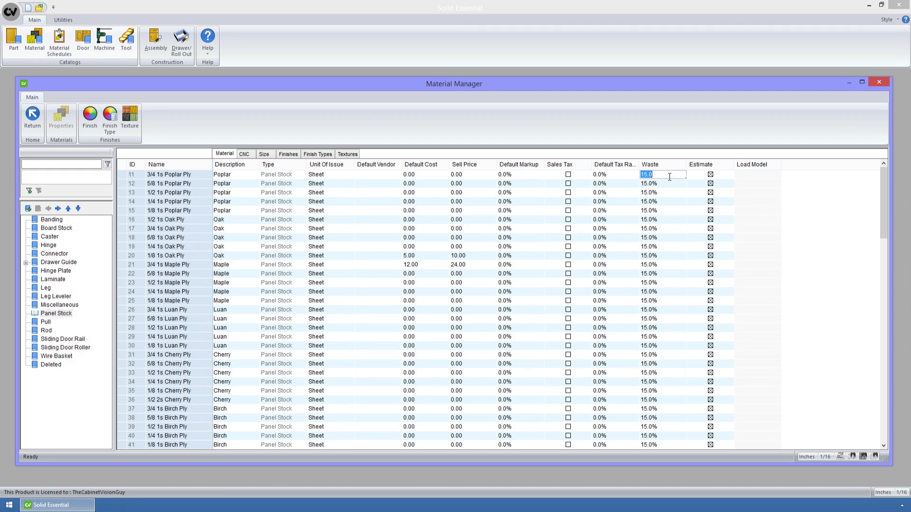
left_click(624, 175)
left_click(524, 175)
left_click(467, 175)
left_click(424, 174)
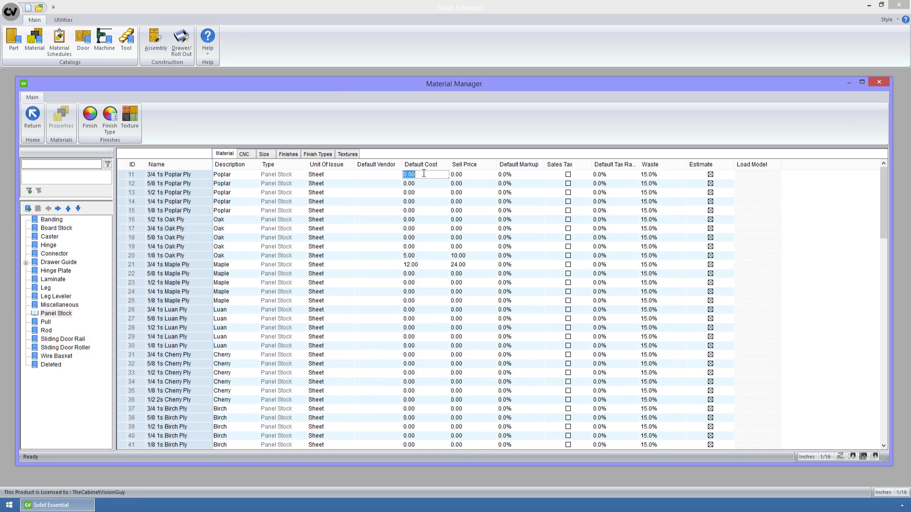
Check whether the Type cells of the poplar ply materials accept direct editing
left_click(282, 177)
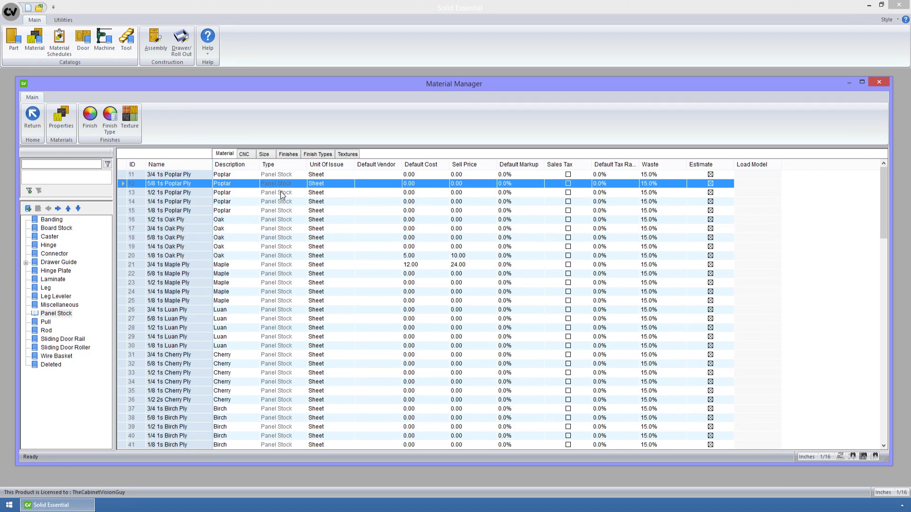
left_click(282, 193)
left_click(279, 203)
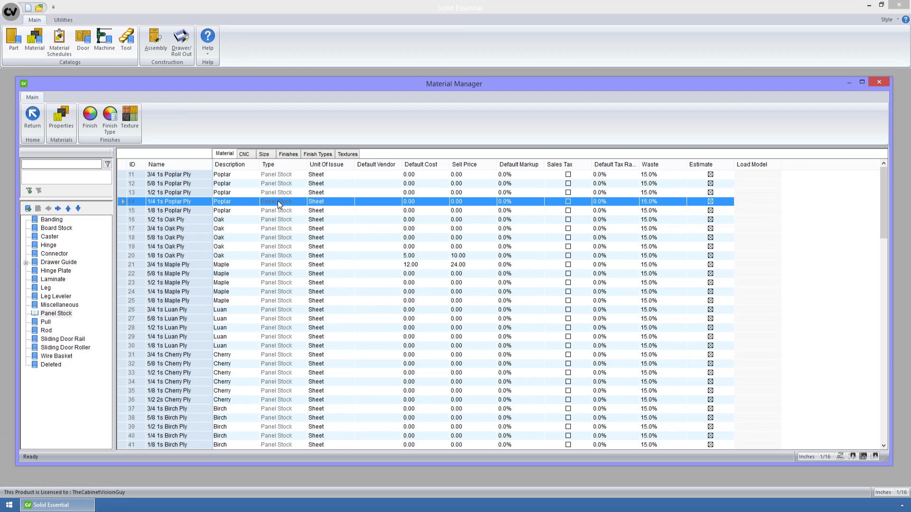